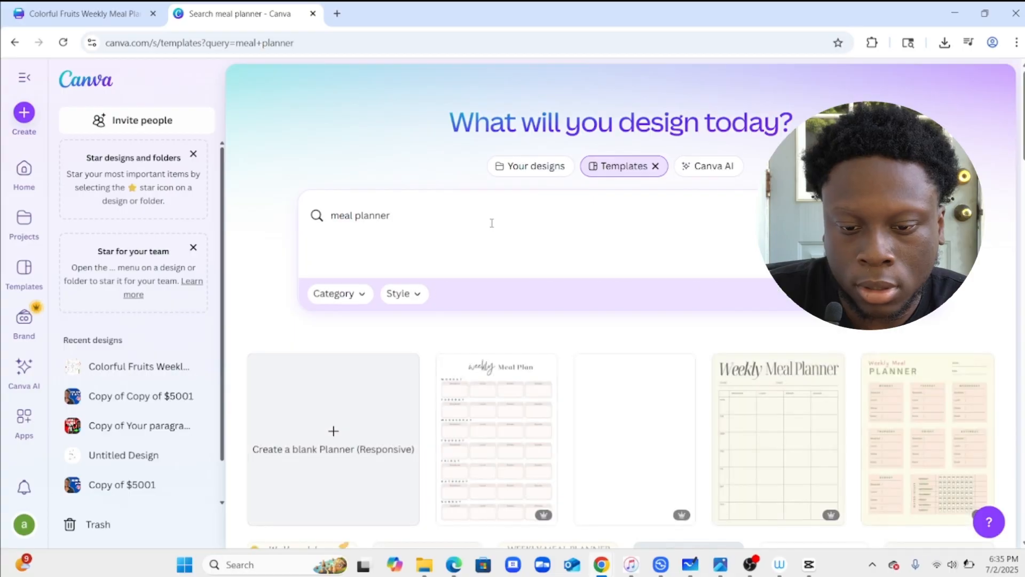
Open the Green Illustrative Pattern Weekly Meal Planner template from the meal planner search results for customizing.
scroll(494, 285, down, 2)
scroll(494, 288, down, 4)
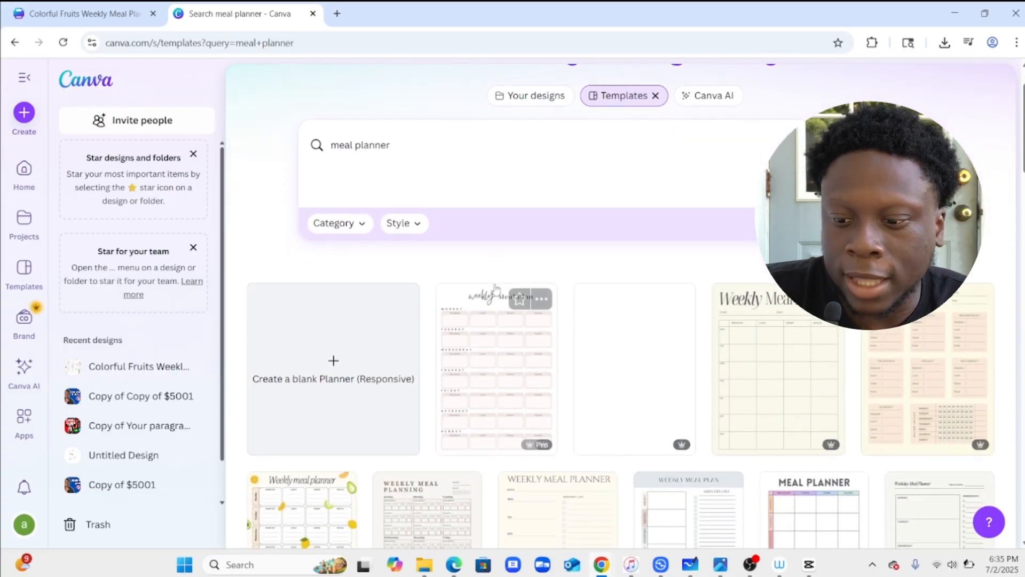
scroll(495, 289, down, 2)
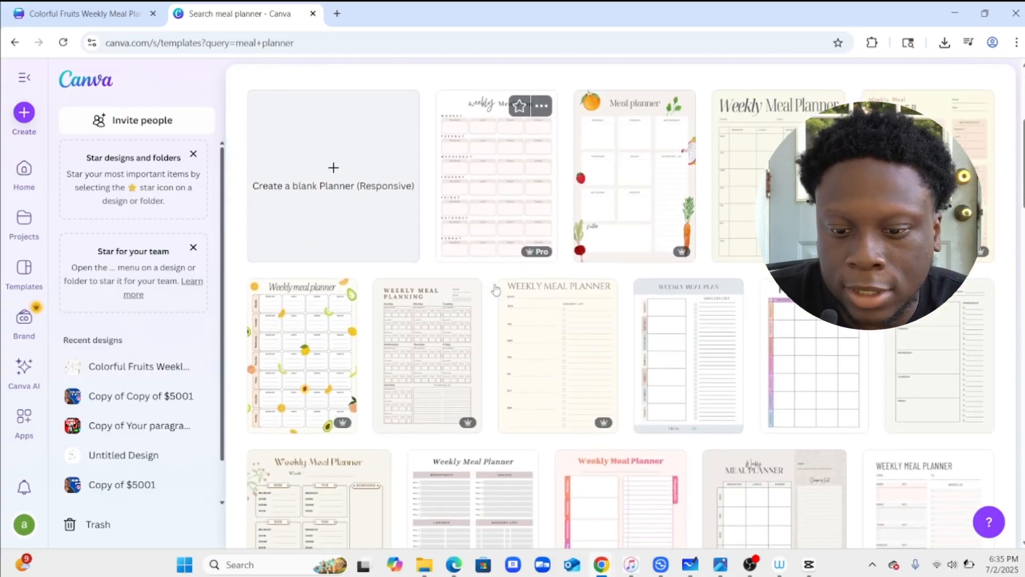
scroll(495, 289, down, 9)
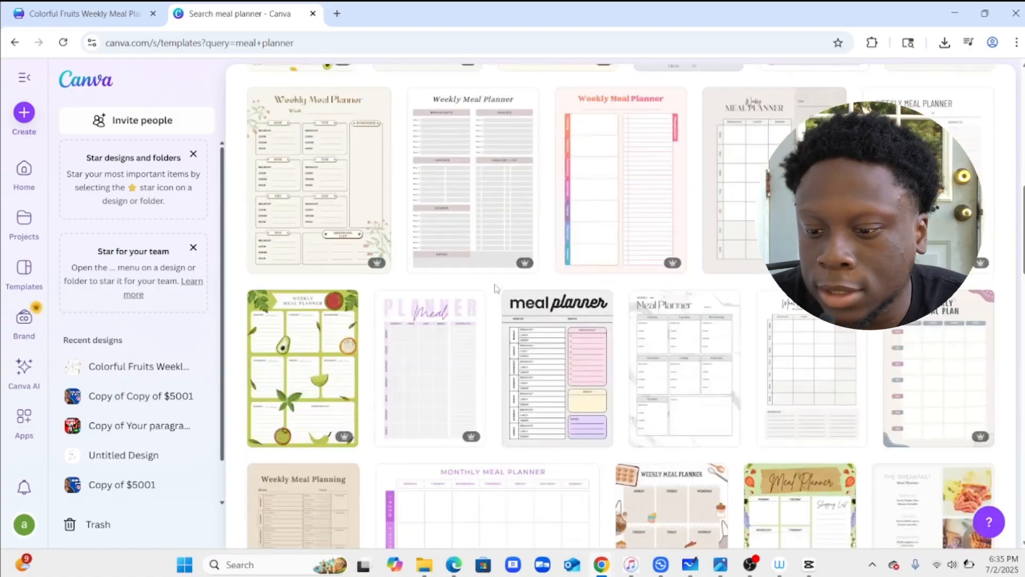
scroll(495, 288, down, 2)
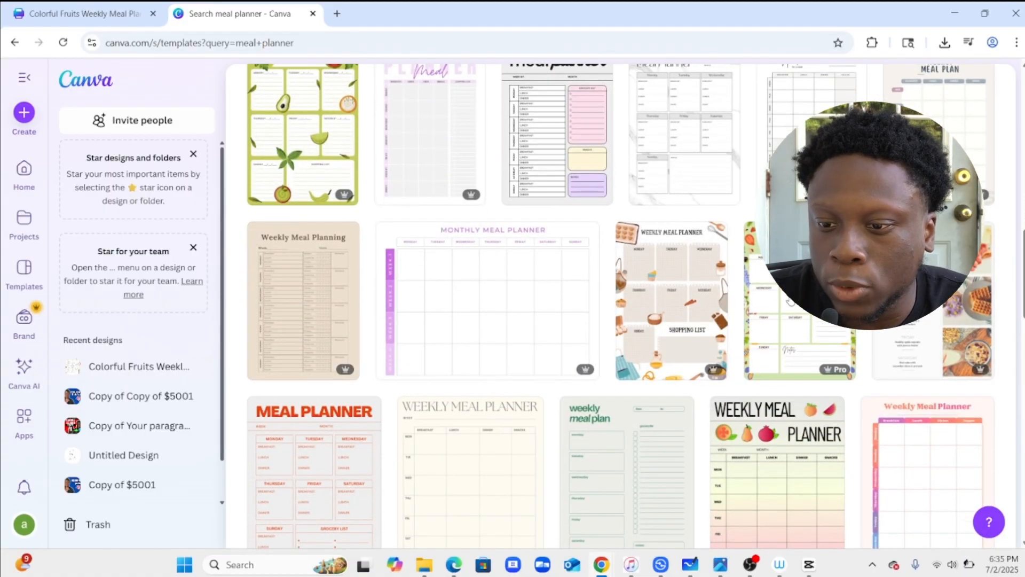
click(789, 326)
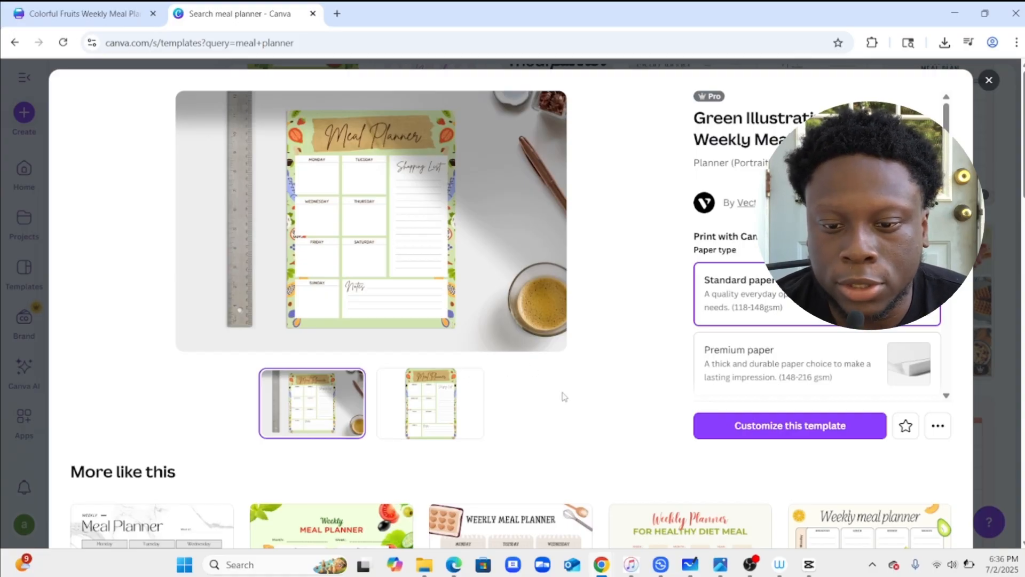
click(779, 430)
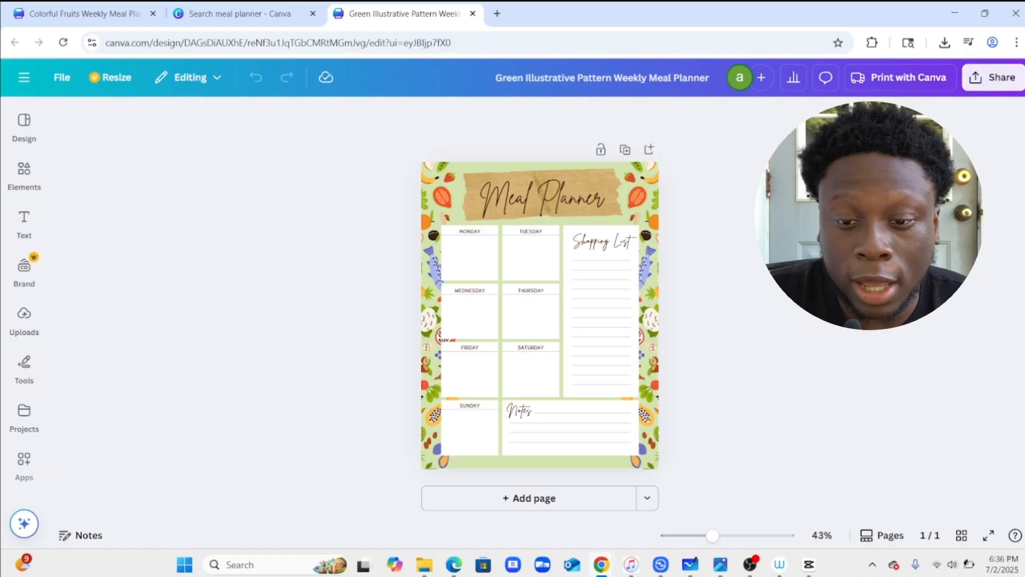
Capture a screenshot of the planner page and paste it into a new ChatGPT prompt.
key(super+shift+s)
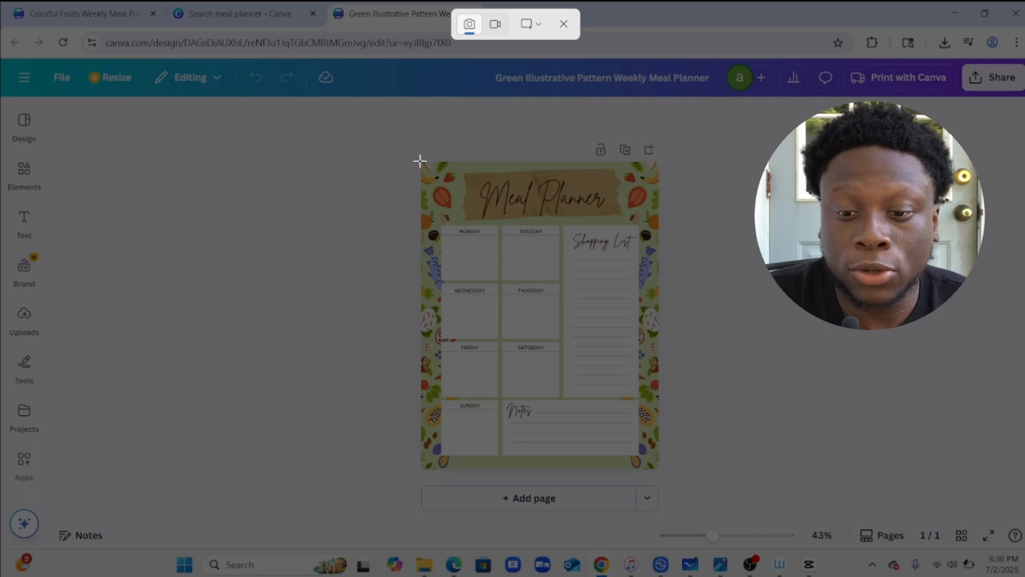
drag(420, 160, 661, 477)
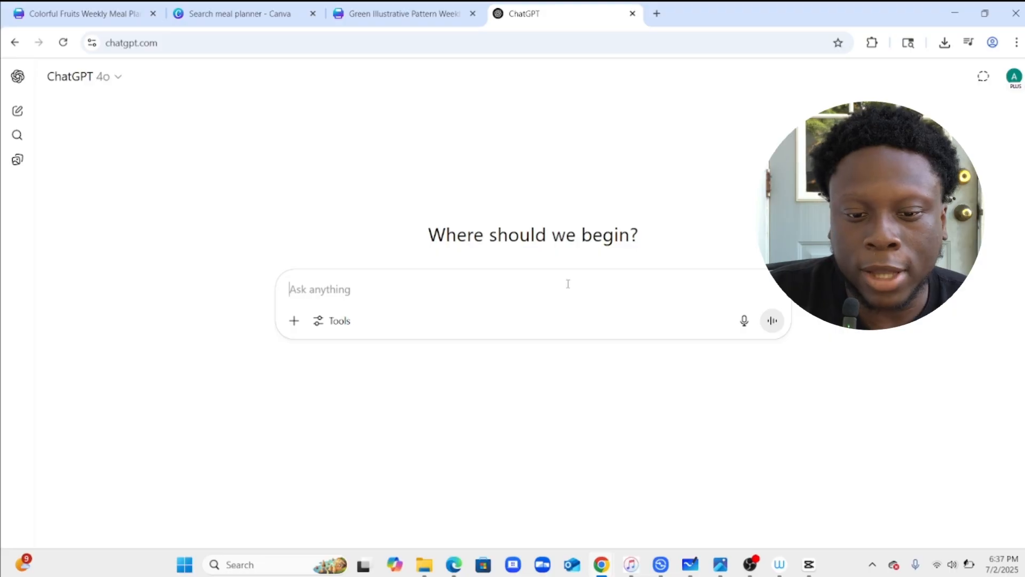
key(ctrl+v)
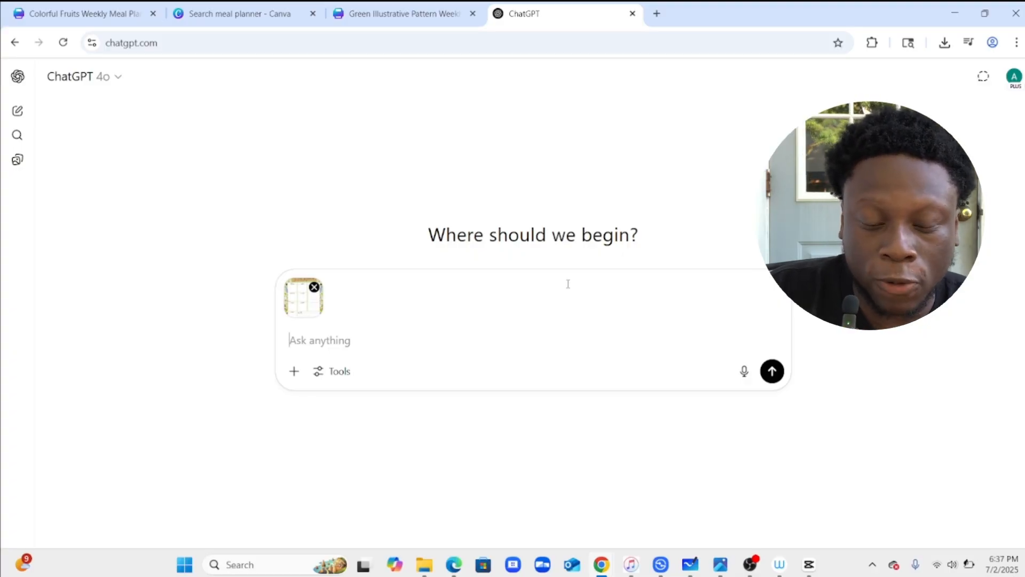
Send ChatGPT the prompt "chat gpt fill out this meal planner for me" with the attached image.
click(304, 340)
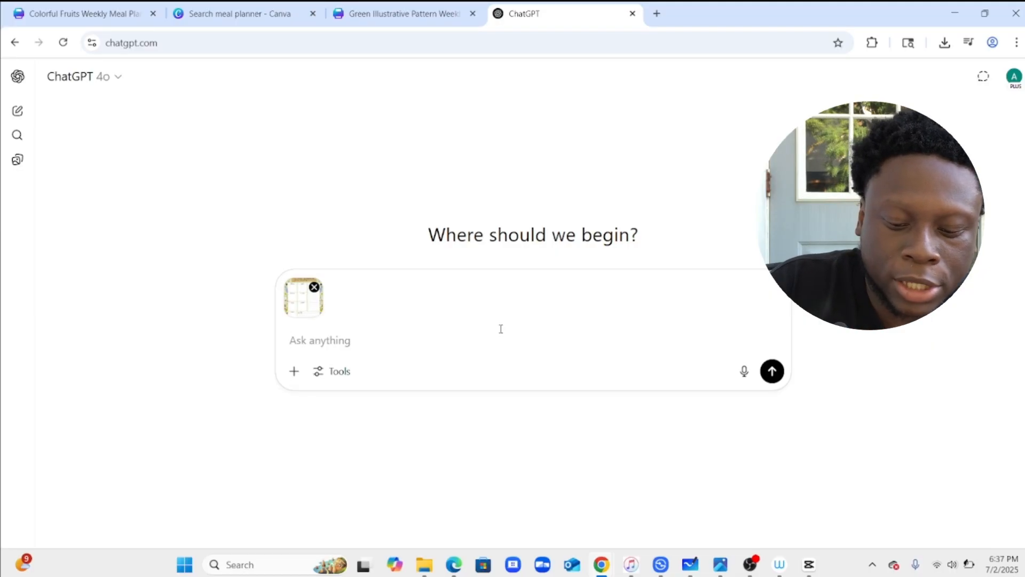
text(chat )
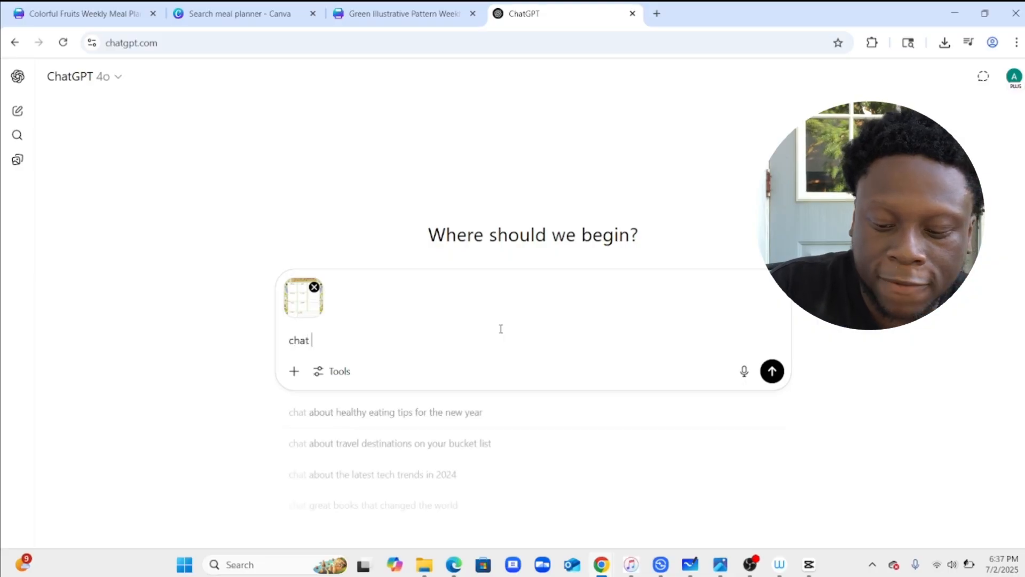
text(gpt f)
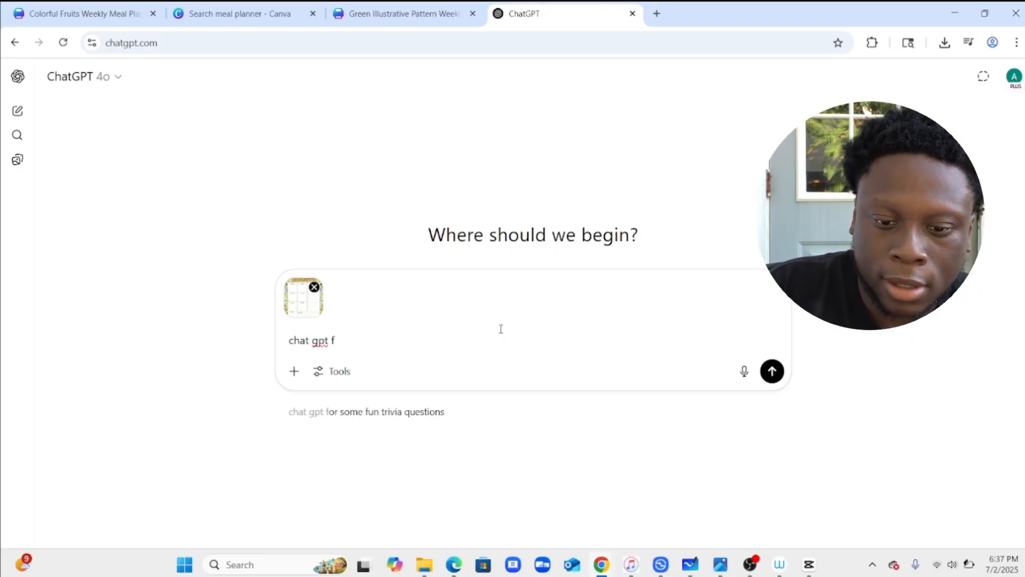
text(ill out t)
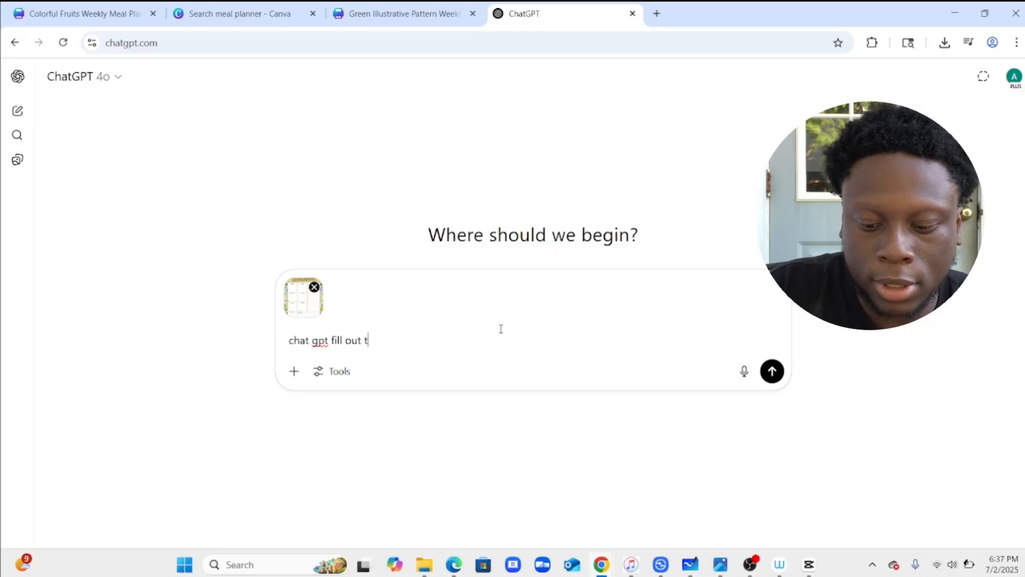
text(his mea)
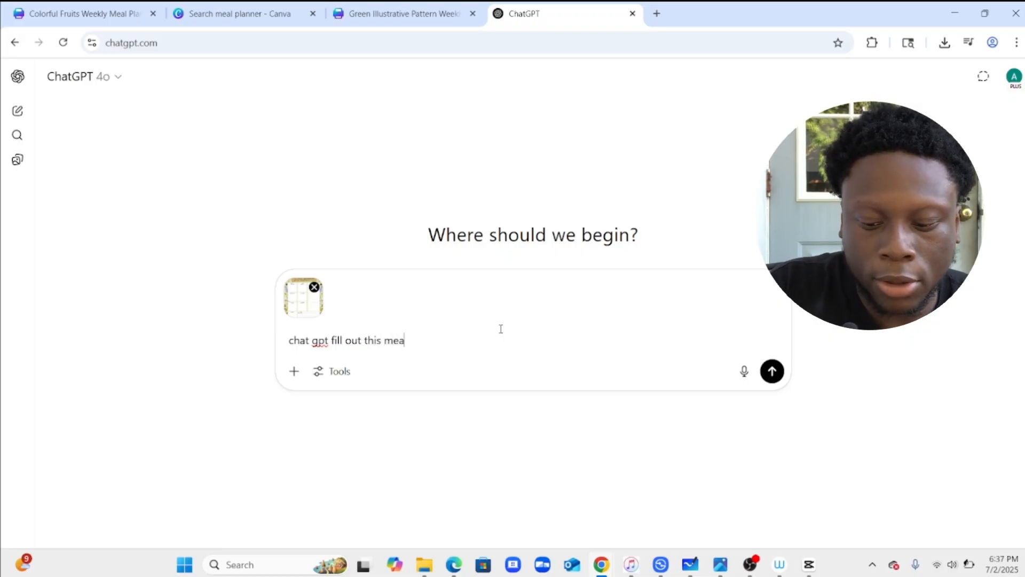
text(l planner f)
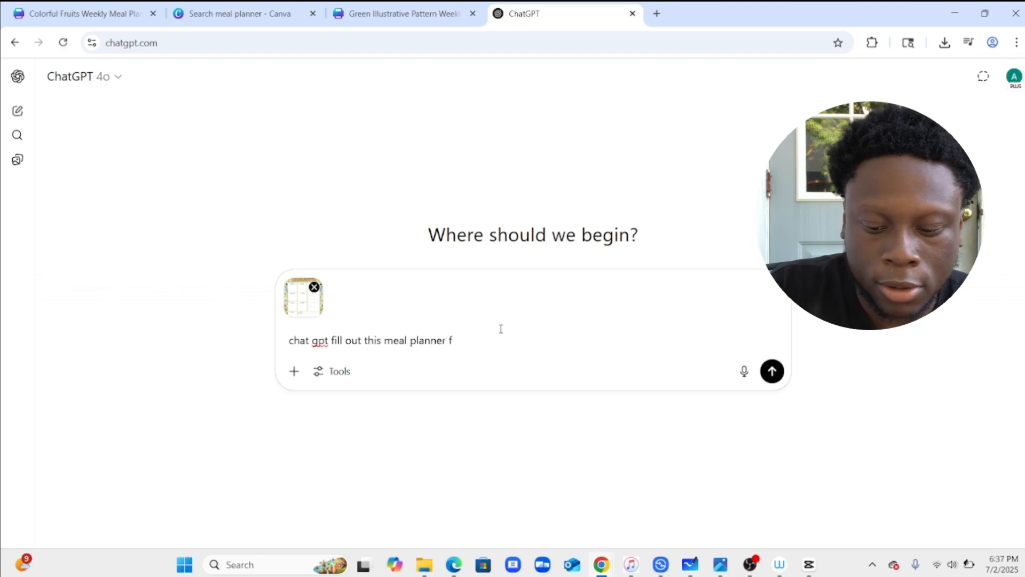
text(or me)
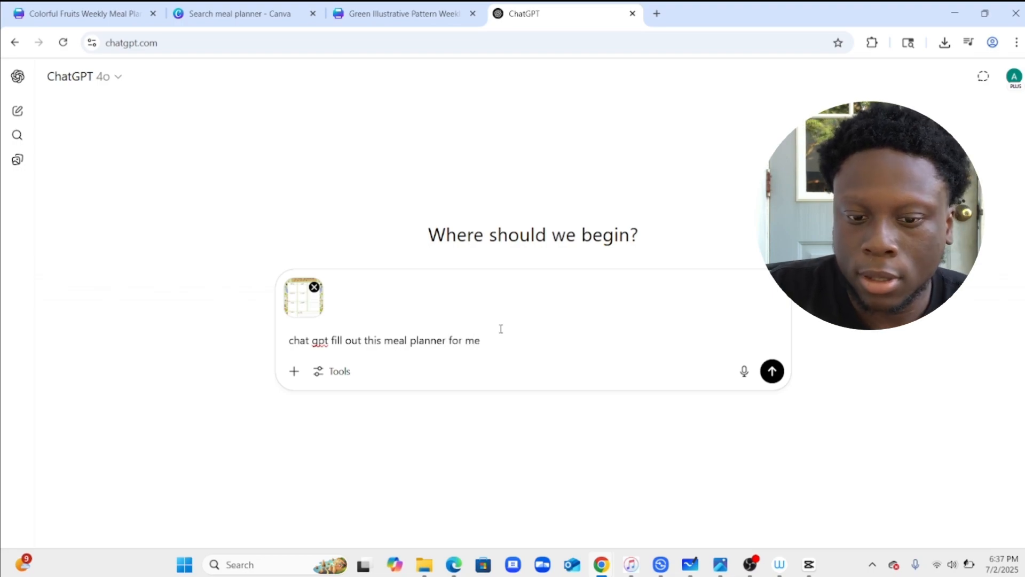
key(Return)
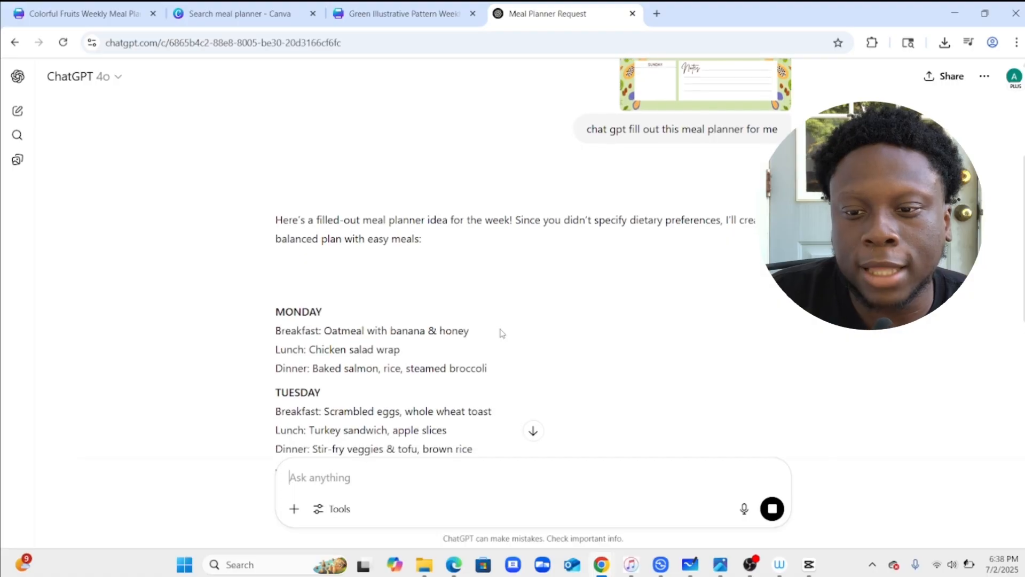
Read through ChatGPT's day-by-day breakfast, lunch and dinner plan.
scroll(502, 333, up, 3)
scroll(500, 334, down, 3)
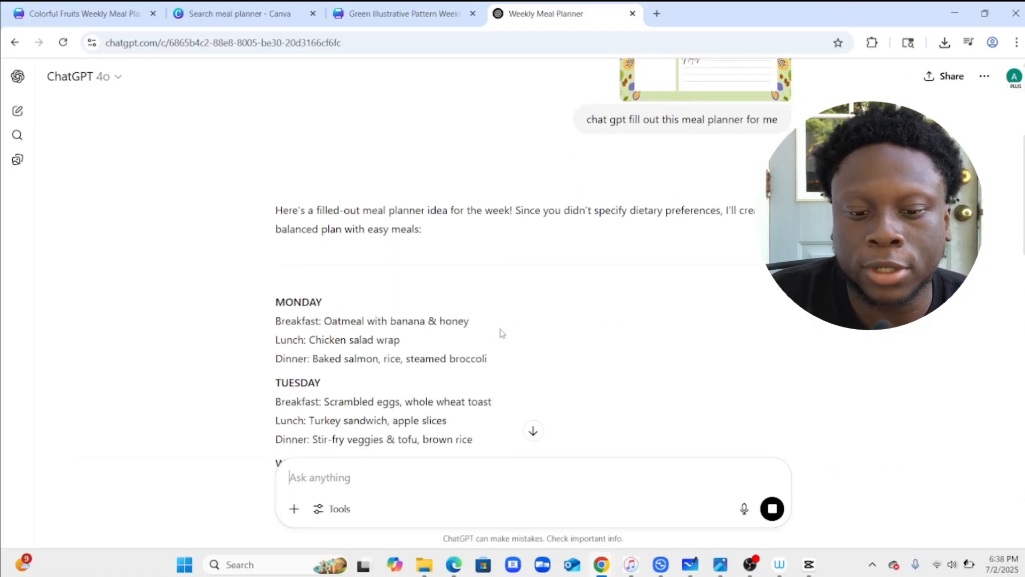
scroll(501, 334, up, 3)
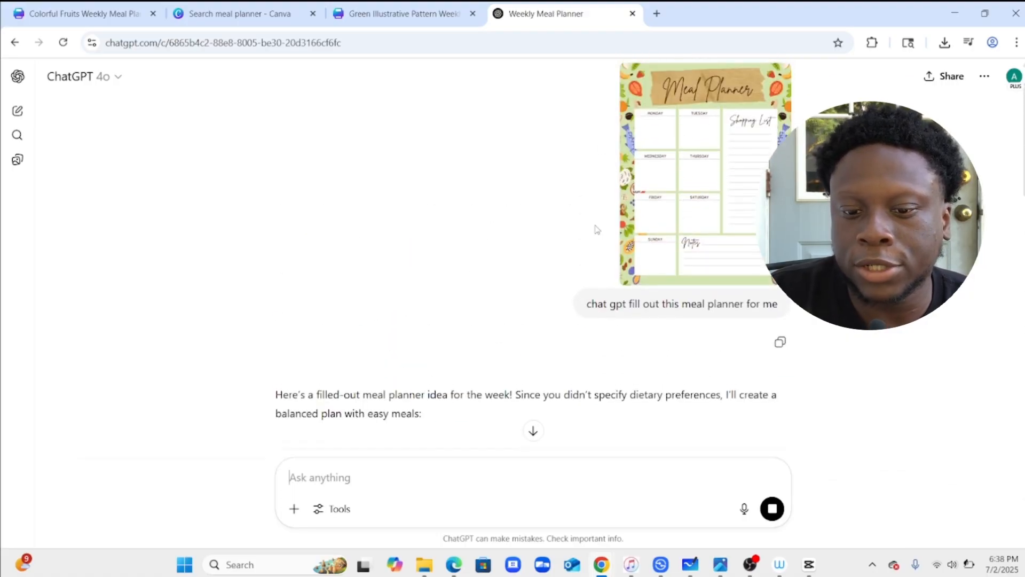
scroll(485, 276, down, 3)
scroll(354, 337, down, 2)
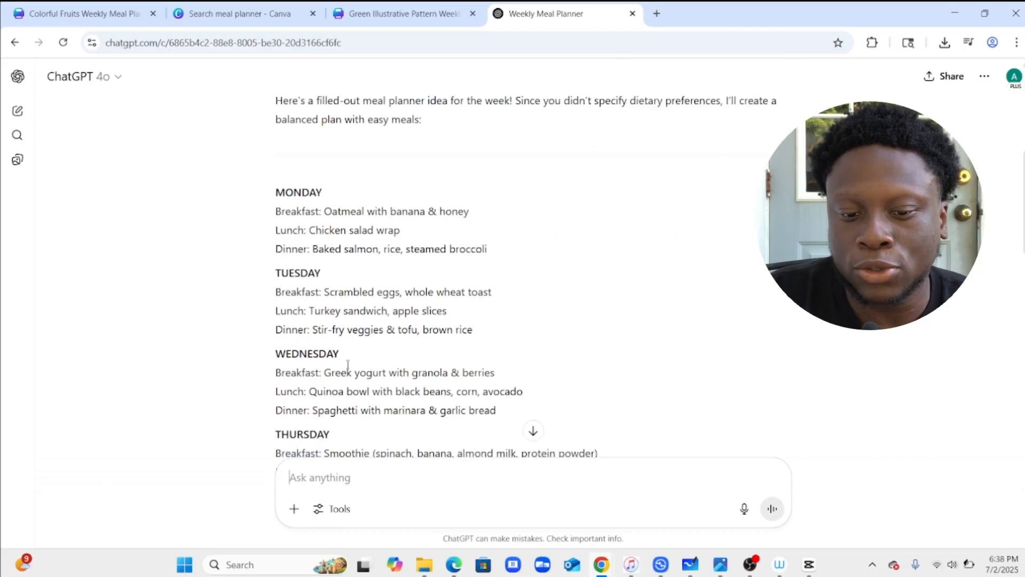
scroll(361, 373, down, 2)
scroll(311, 441, down, 4)
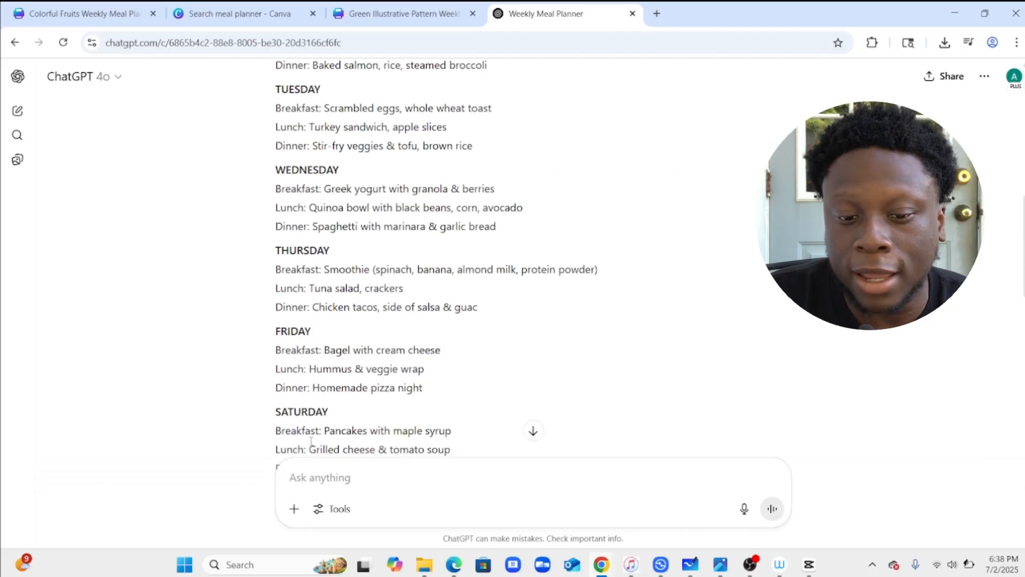
scroll(310, 442, down, 2)
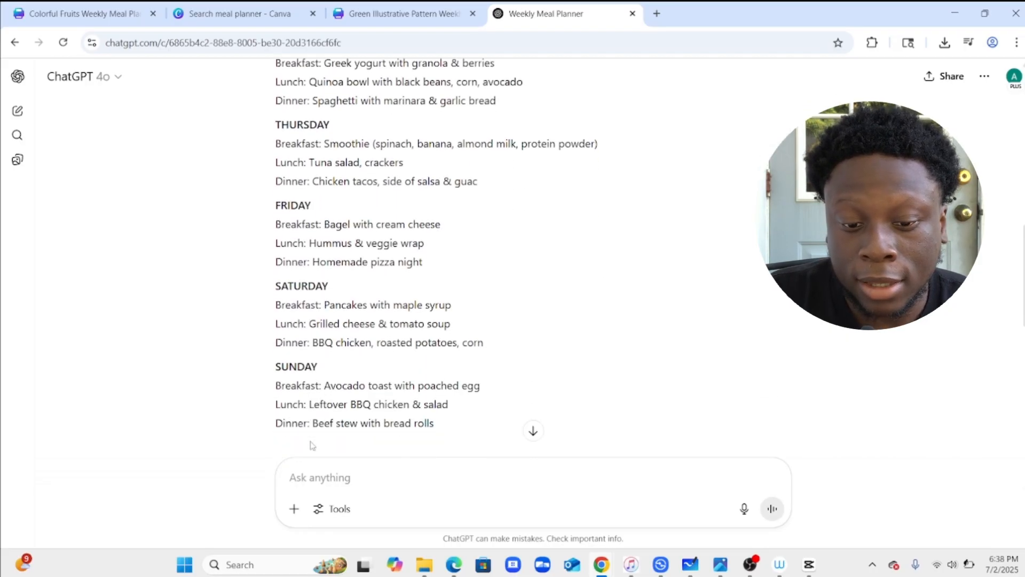
scroll(311, 442, up, 7)
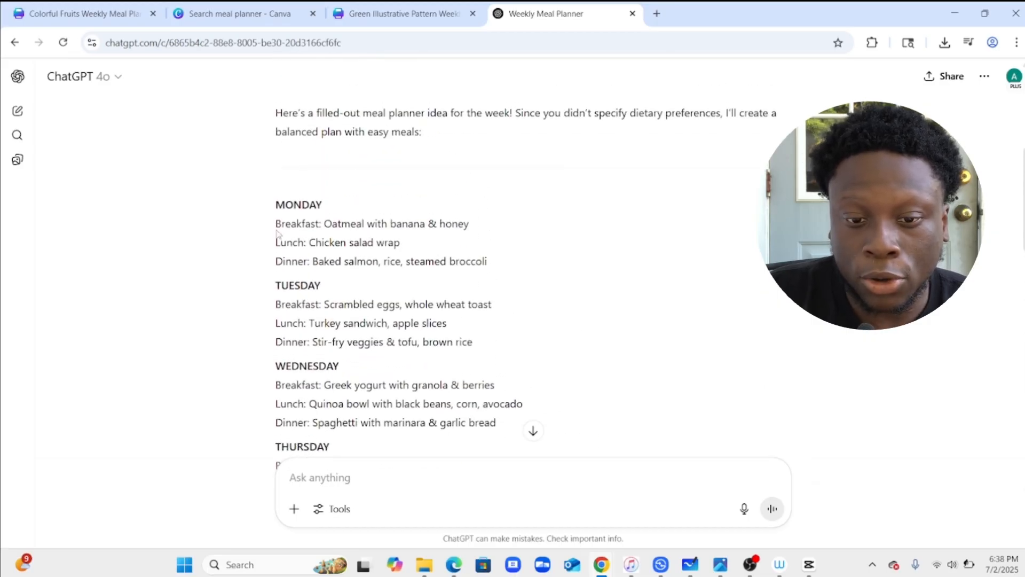
scroll(286, 243, up, 1)
scroll(286, 243, up, 1)
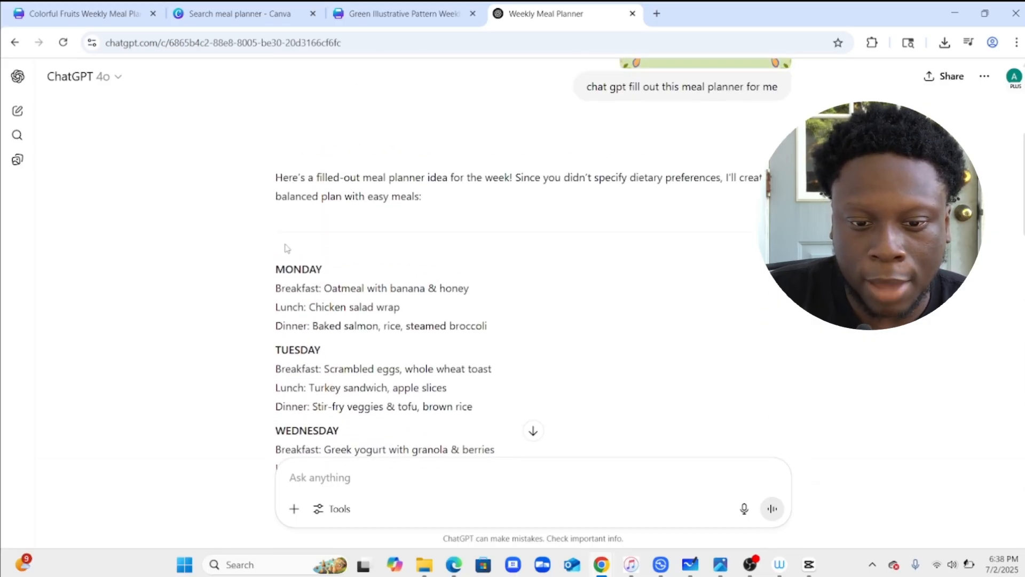
Copy Monday's breakfast, lunch and dinner lines from the response and return to the Canva design.
drag(270, 291, 496, 330)
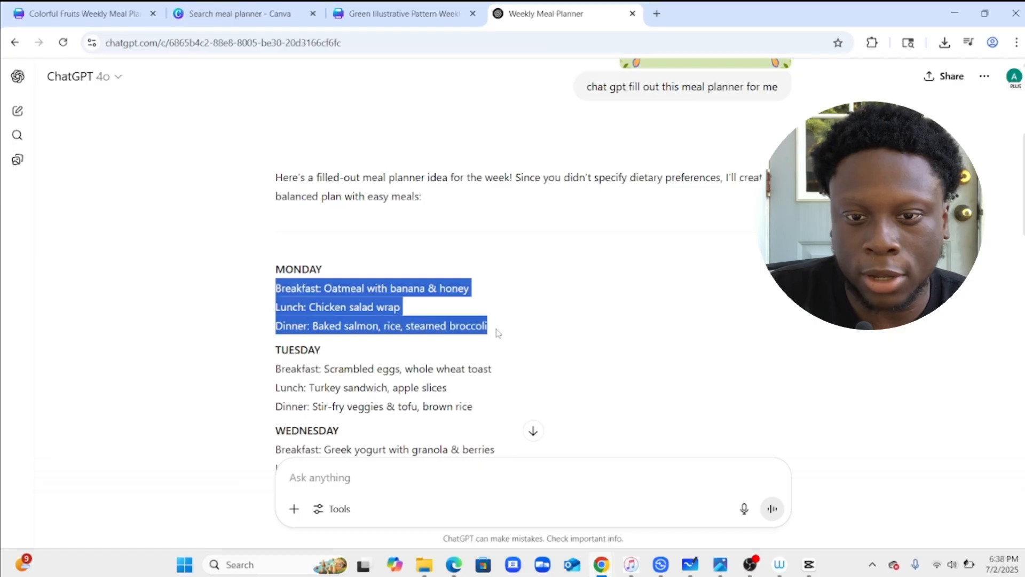
right_click(381, 303)
click(403, 318)
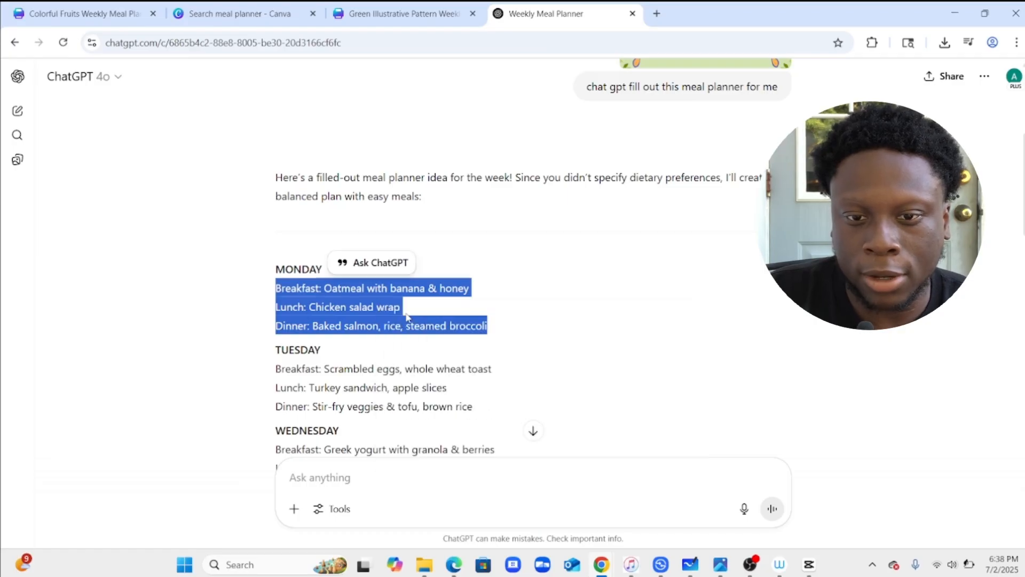
click(401, 6)
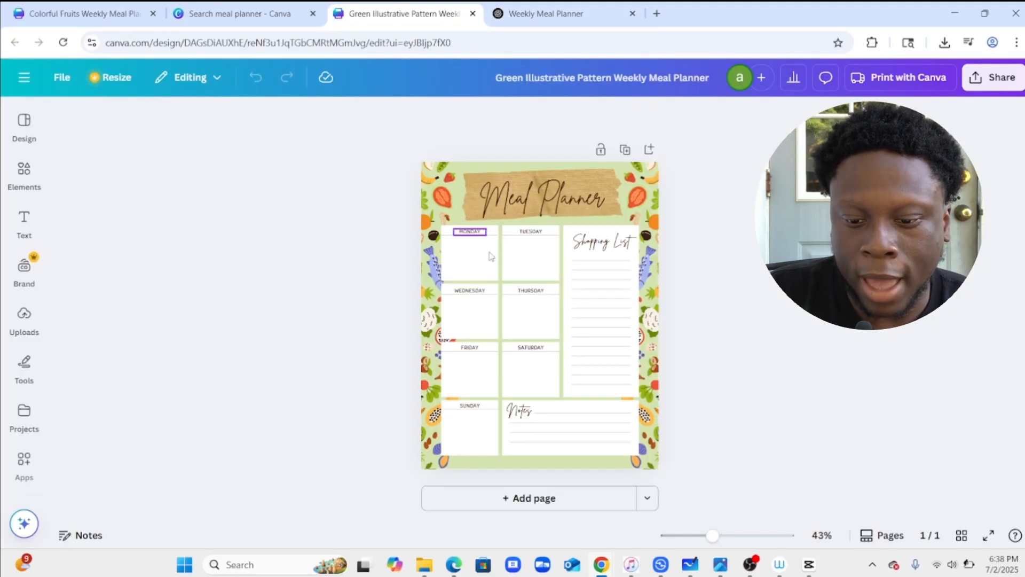
Paste the copied Monday meals into the planner, allowing Canva clipboard access.
drag(725, 540, 732, 536)
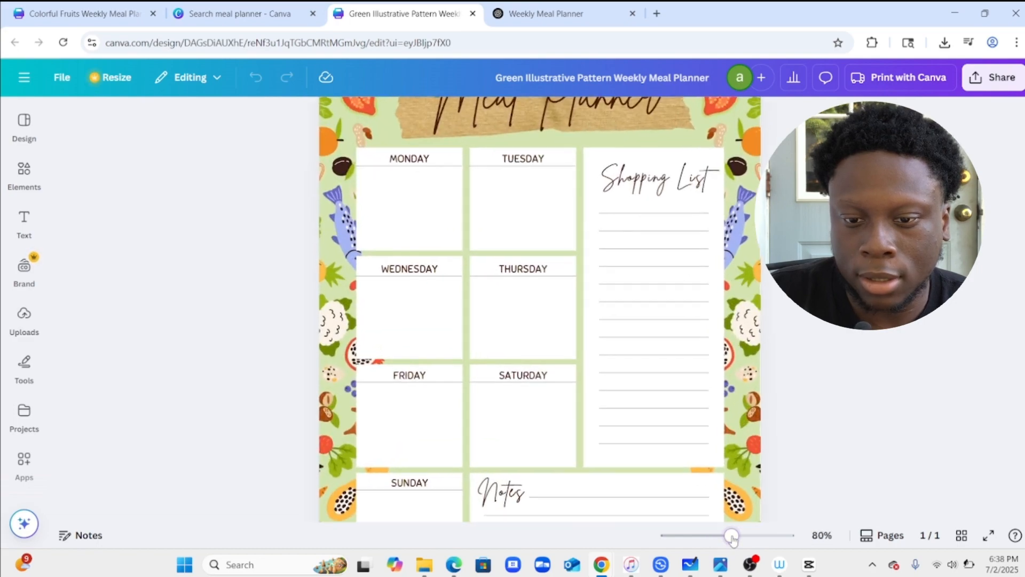
right_click(415, 233)
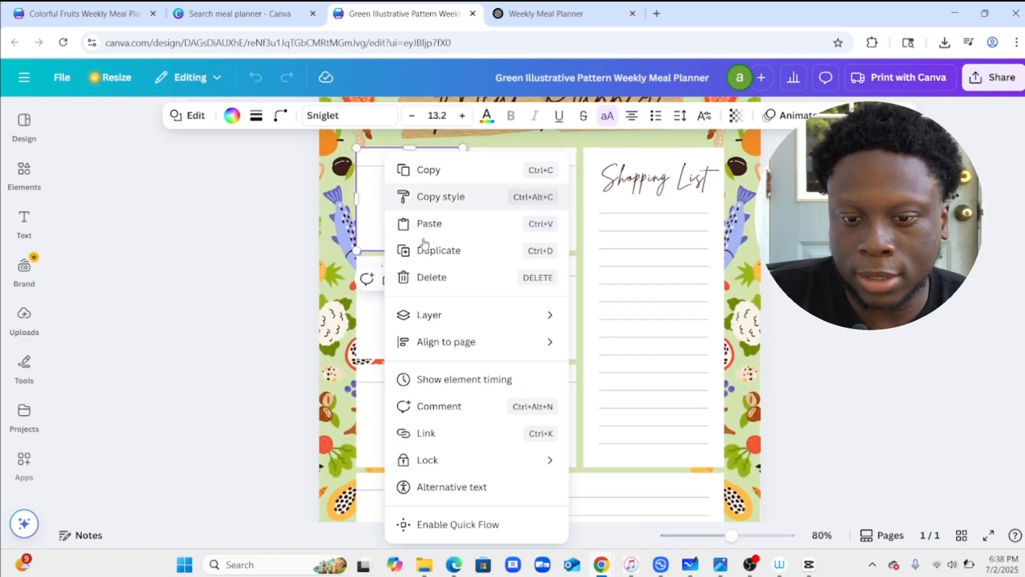
click(427, 222)
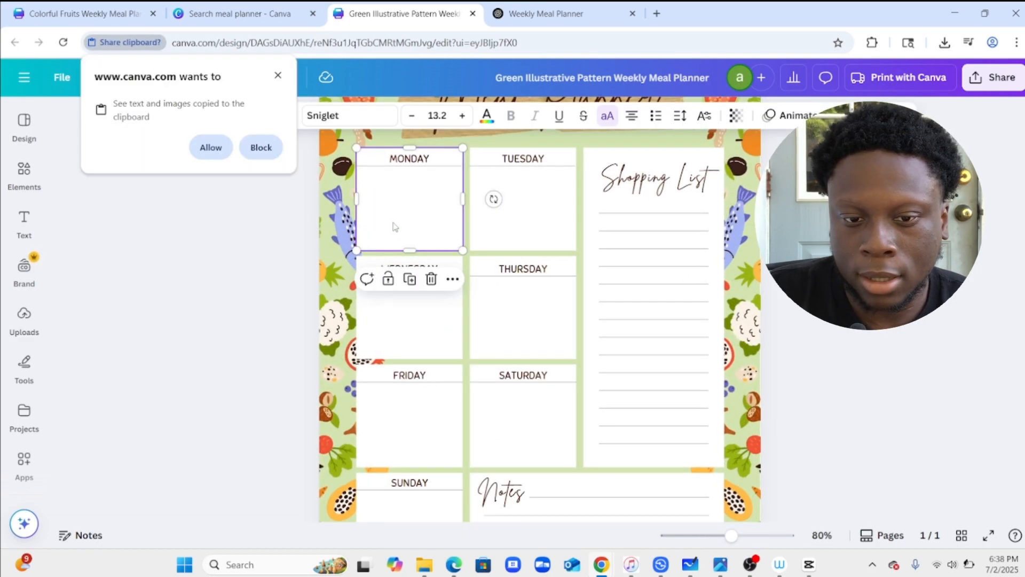
click(211, 147)
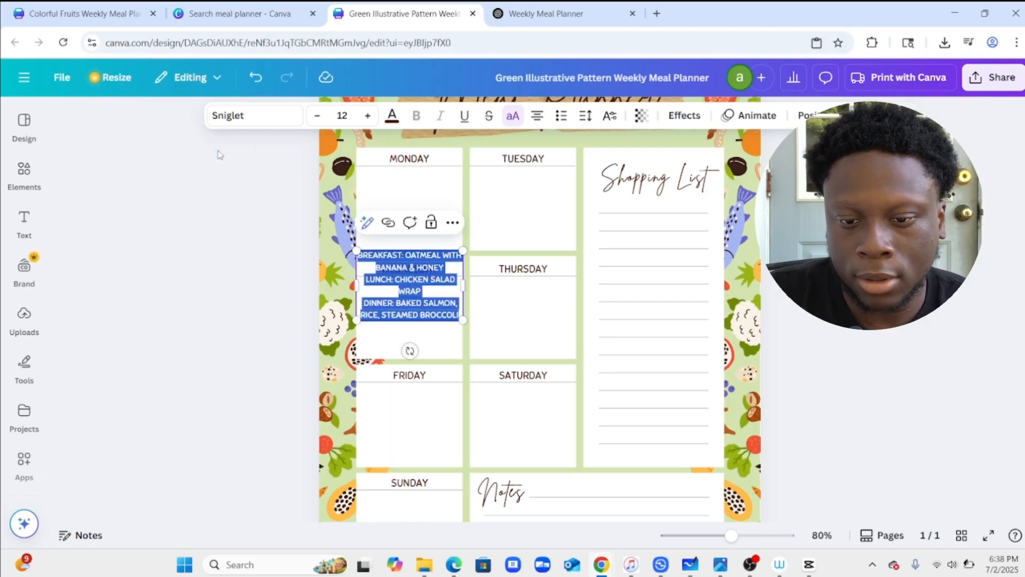
Move the pasted meal text into the Monday cell and resize it to fit below the heading.
click(268, 294)
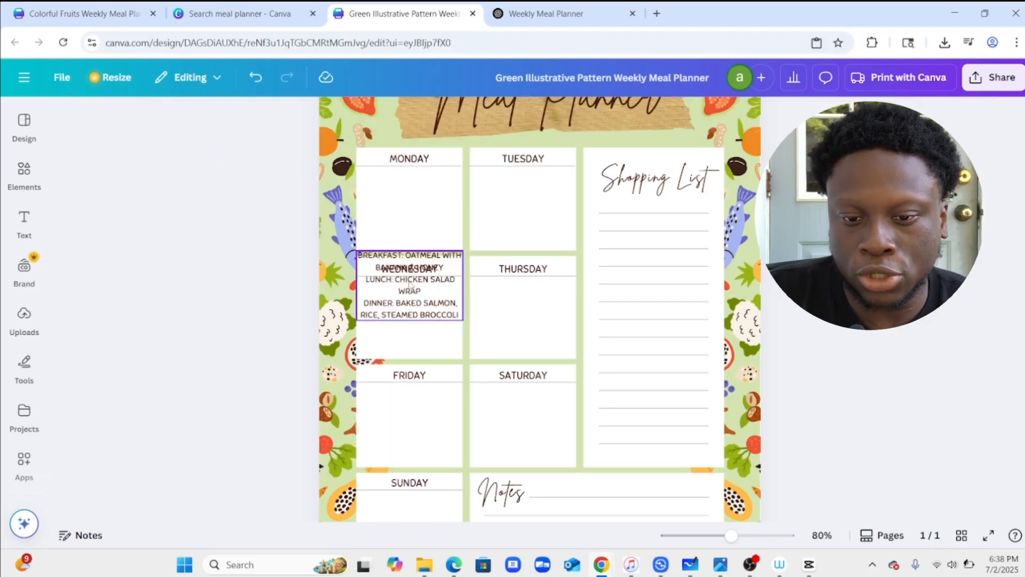
drag(412, 271, 412, 188)
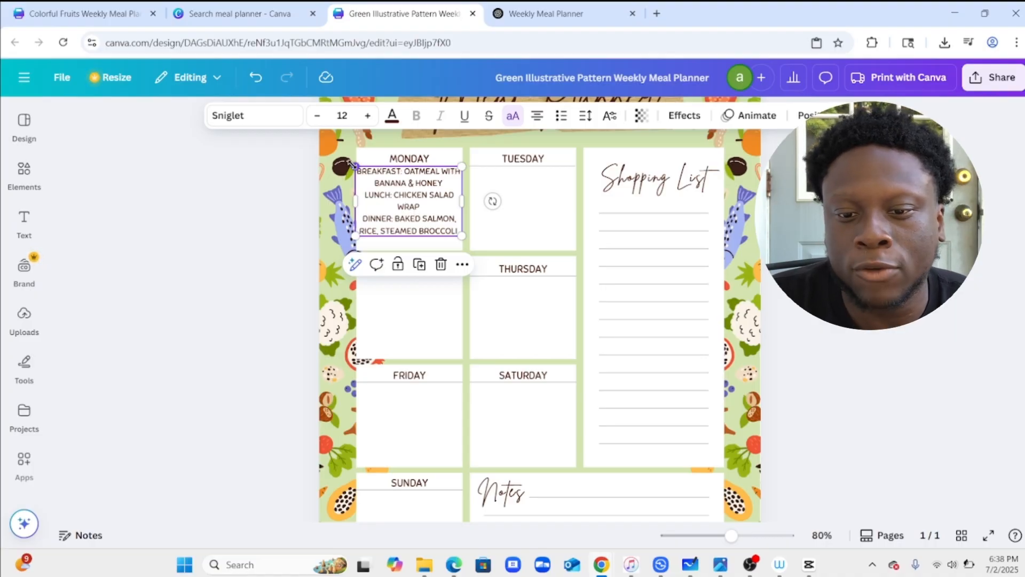
drag(354, 164, 363, 172)
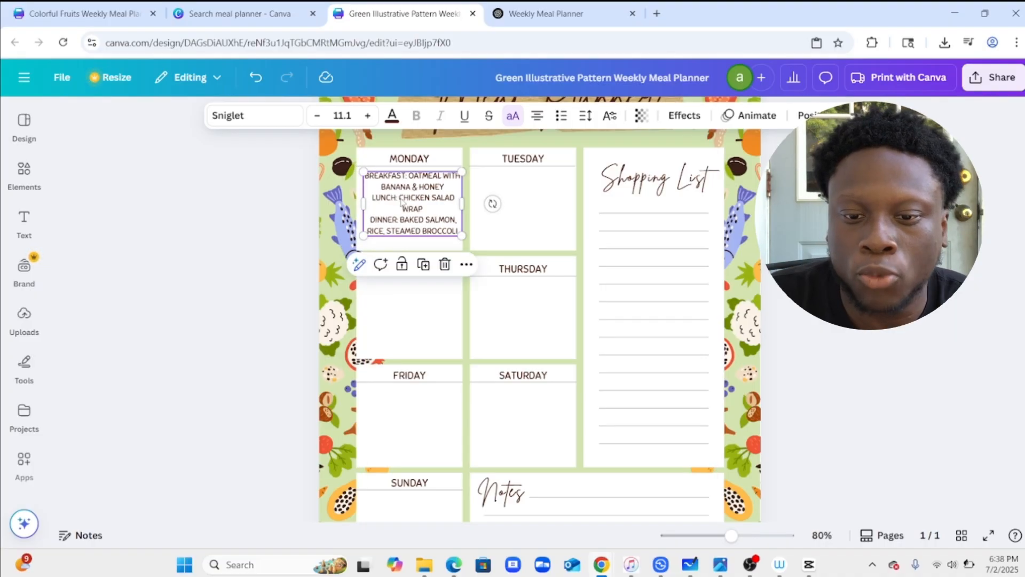
drag(402, 202, 399, 209)
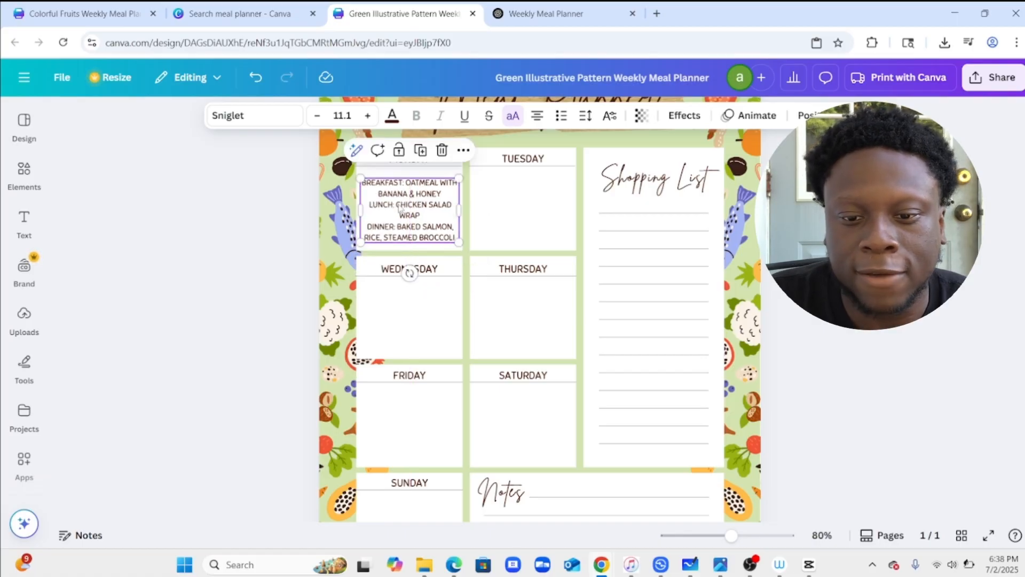
Copy Tuesday's breakfast, lunch and dinner lines from the ChatGPT response and return to the Canva design.
click(543, 6)
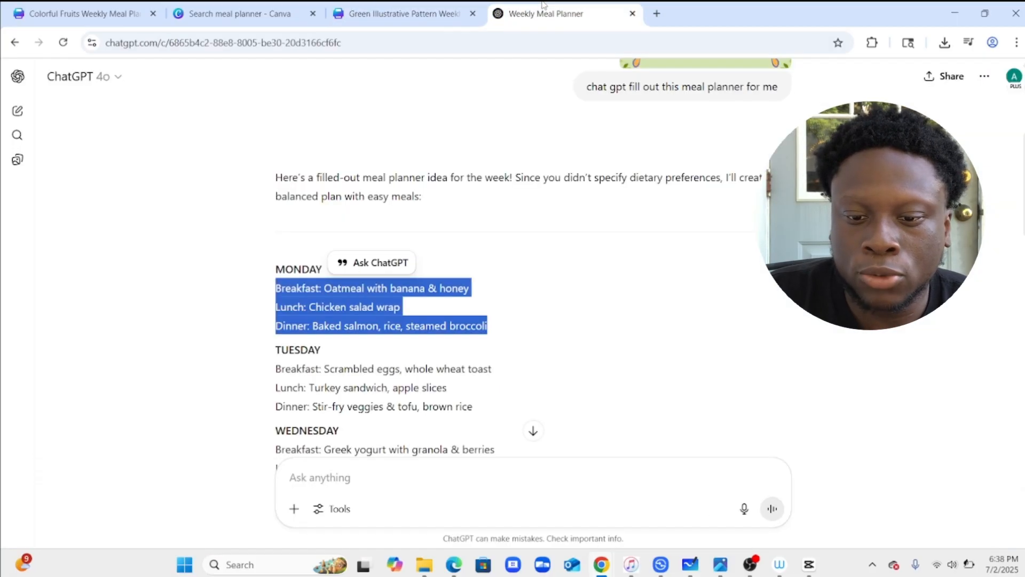
scroll(279, 251, down, 2)
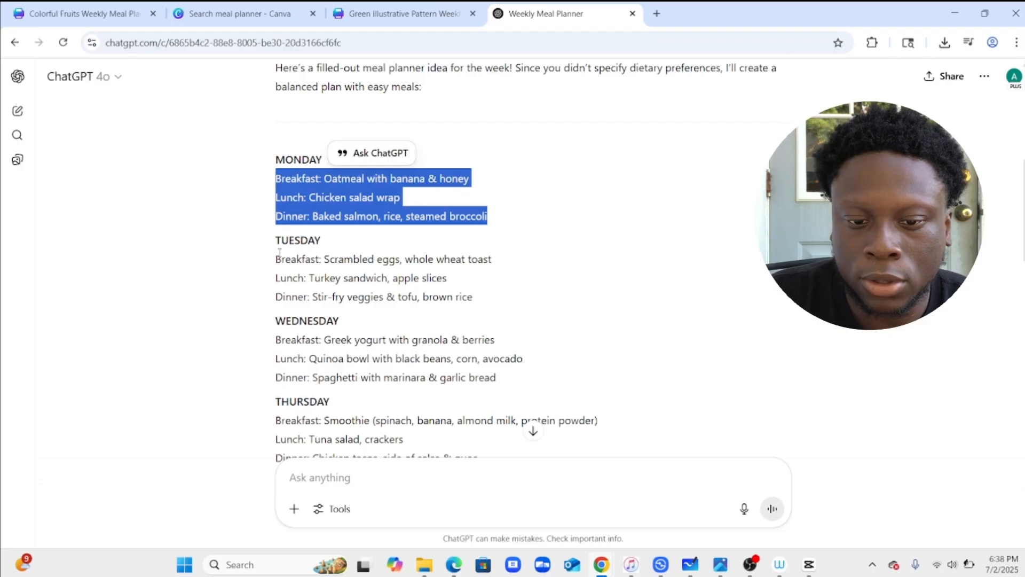
drag(280, 252, 483, 297)
right_click(407, 279)
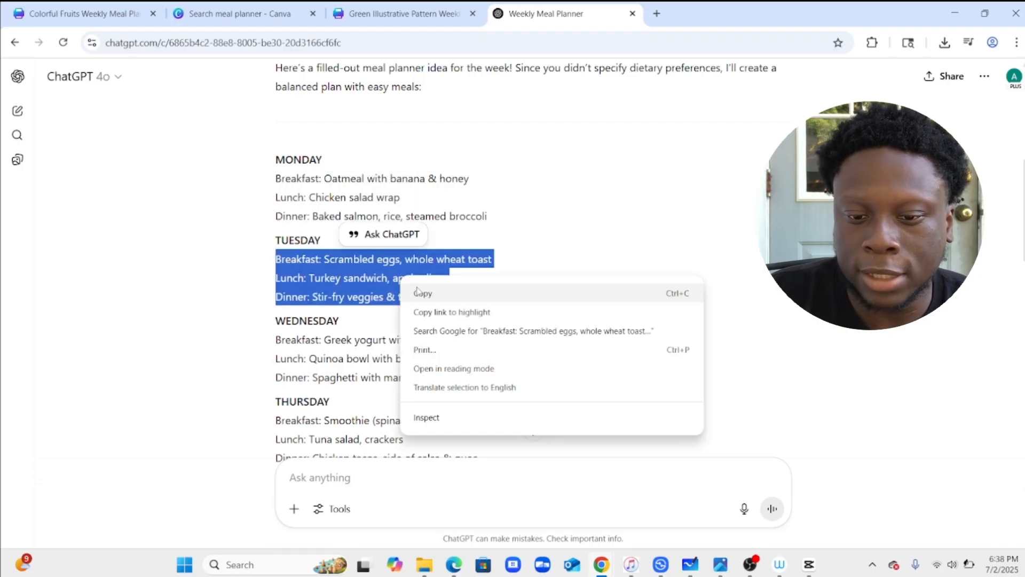
click(418, 292)
click(377, 6)
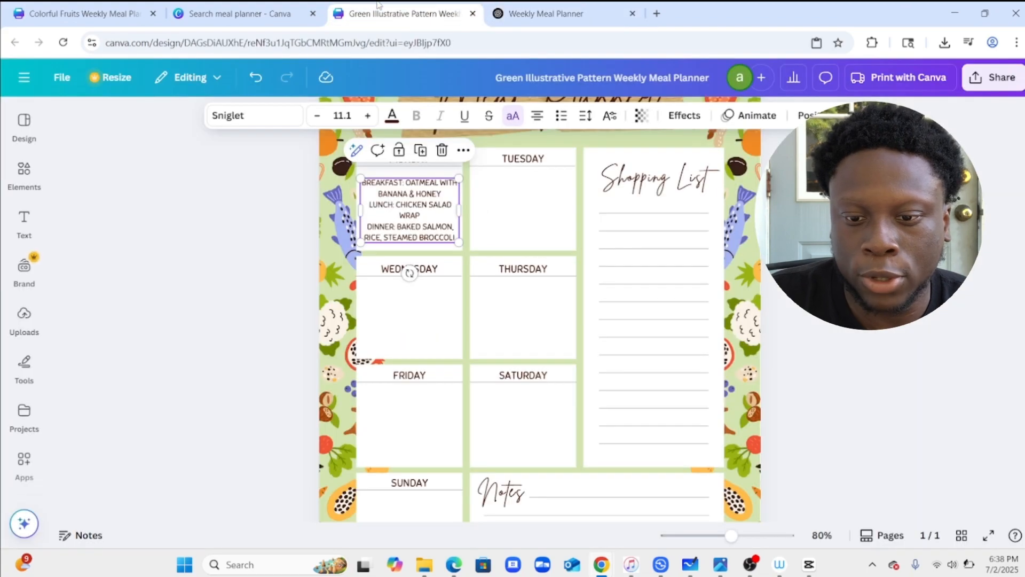
Paste the Tuesday meals into the planner and move the text into the Tuesday cell below its heading.
click(518, 195)
right_click(518, 195)
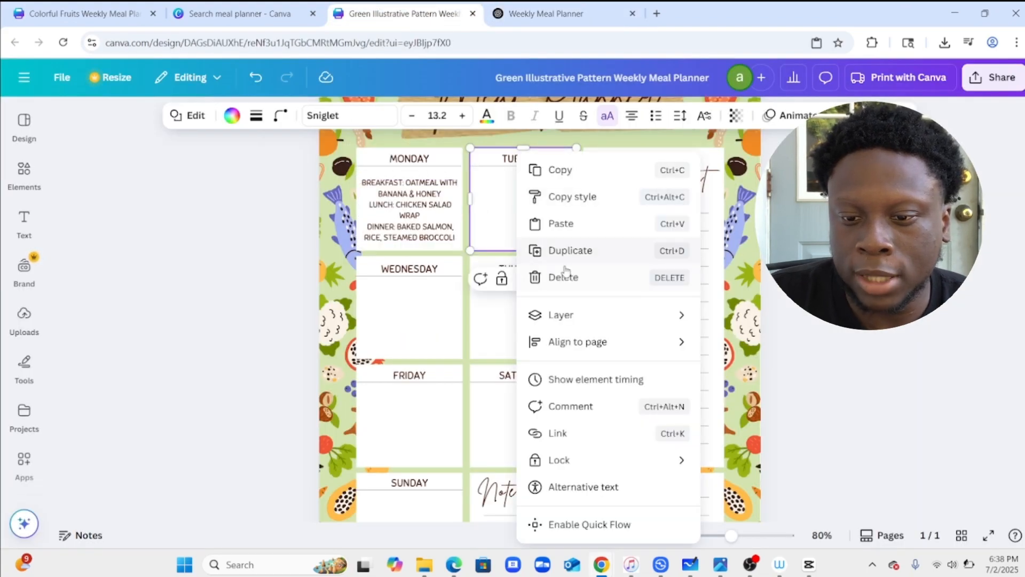
click(561, 223)
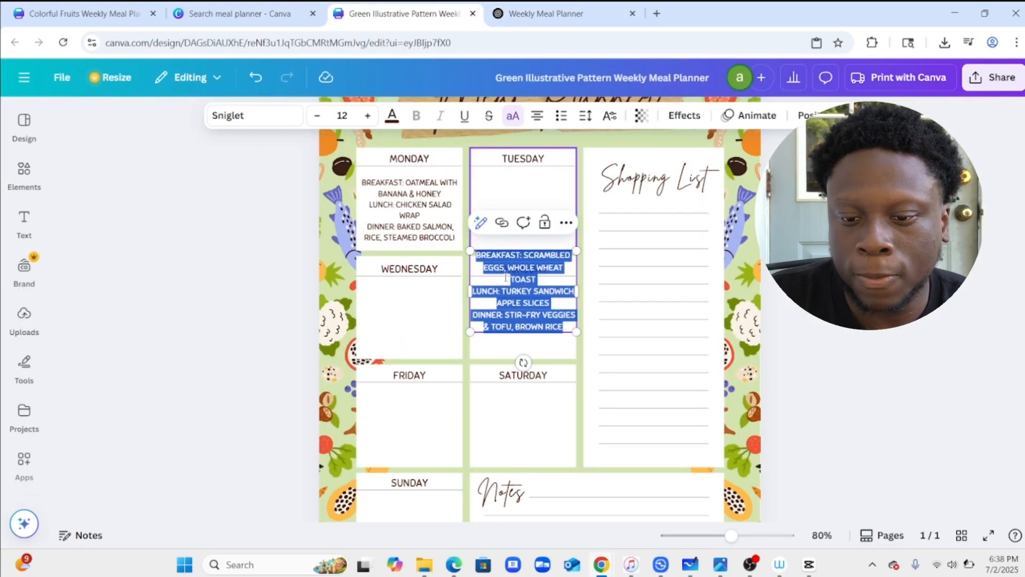
key(Escape)
drag(505, 277, 511, 224)
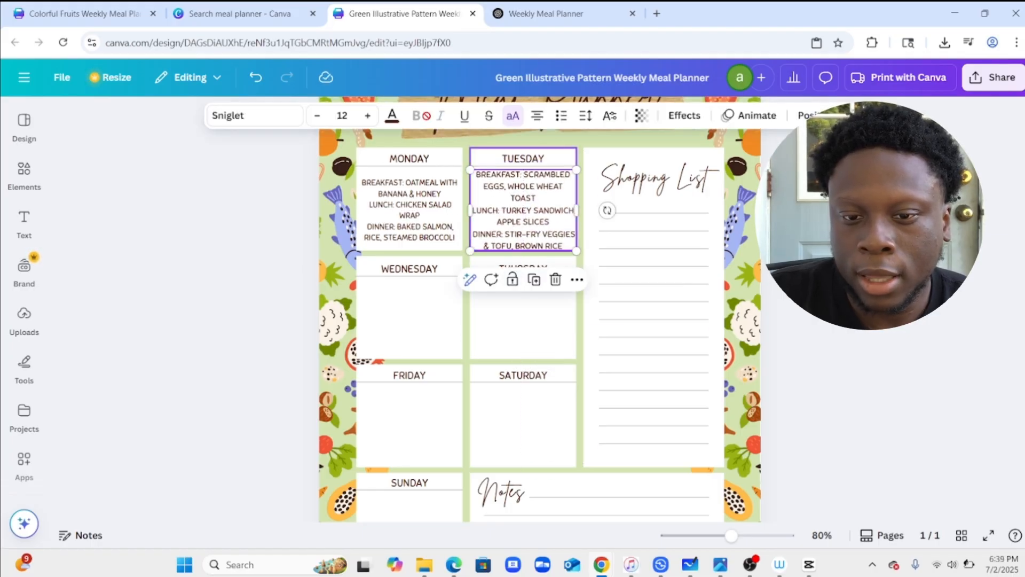
click(367, 116)
click(368, 117)
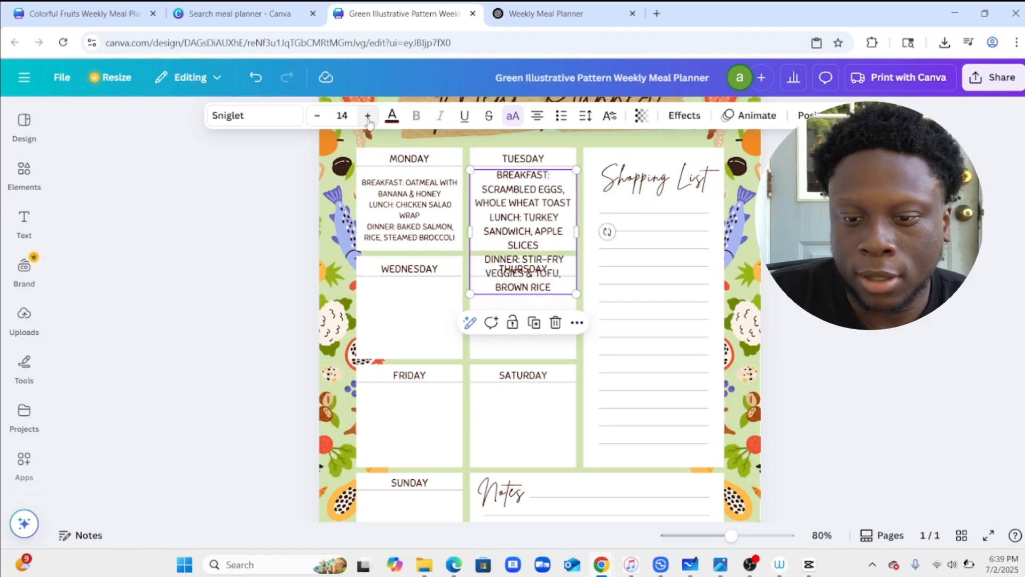
click(317, 116)
click(318, 116)
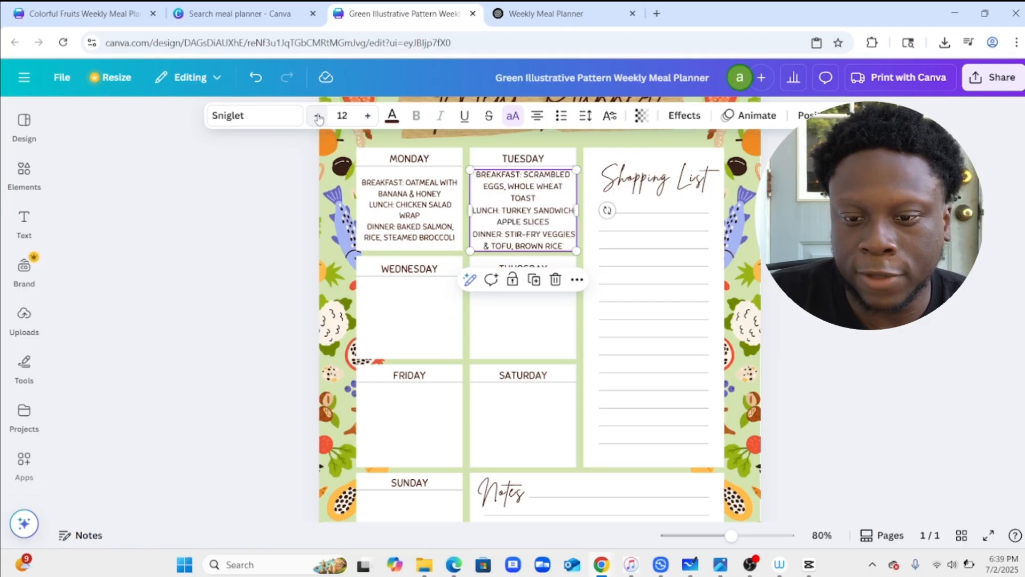
click(258, 115)
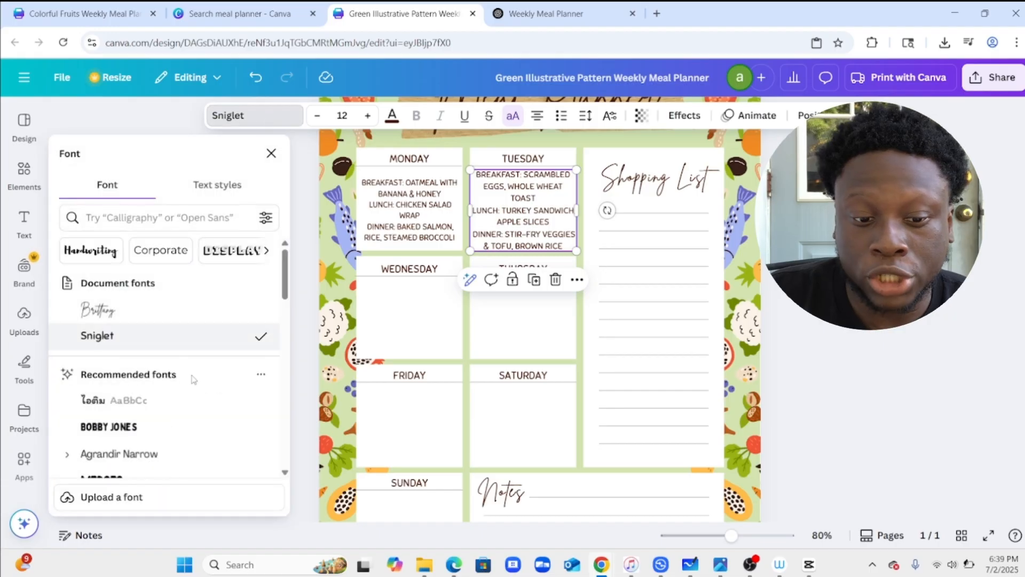
click(132, 309)
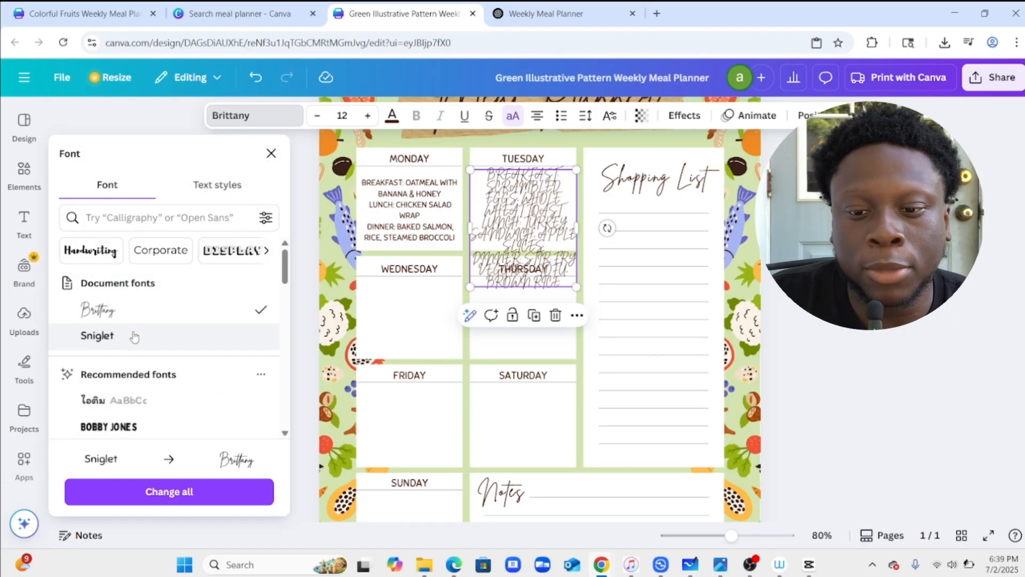
click(134, 334)
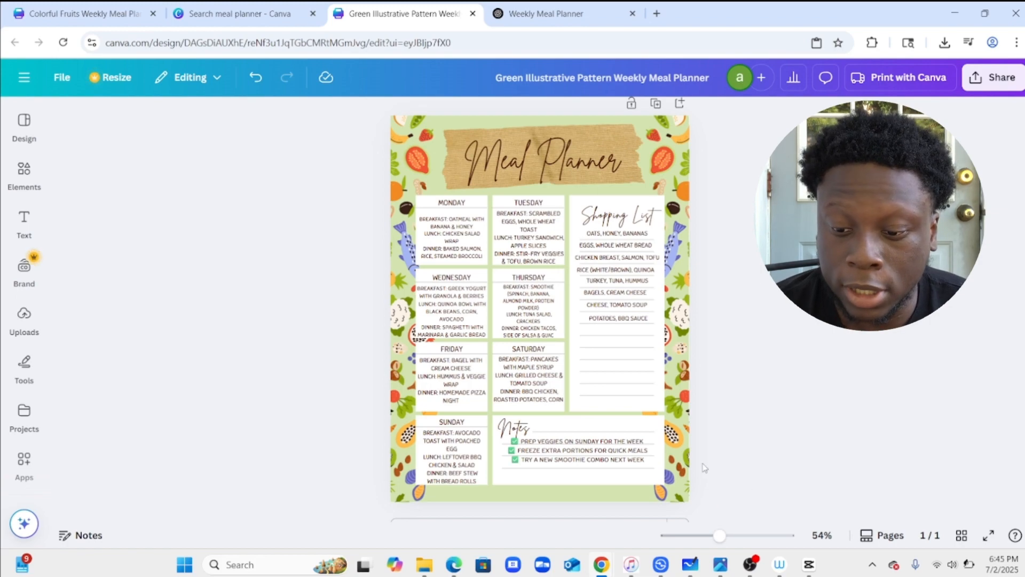
Download the finished meal planner design as a PDF Standard file.
scroll(704, 467, down, 2)
scroll(704, 467, up, 1)
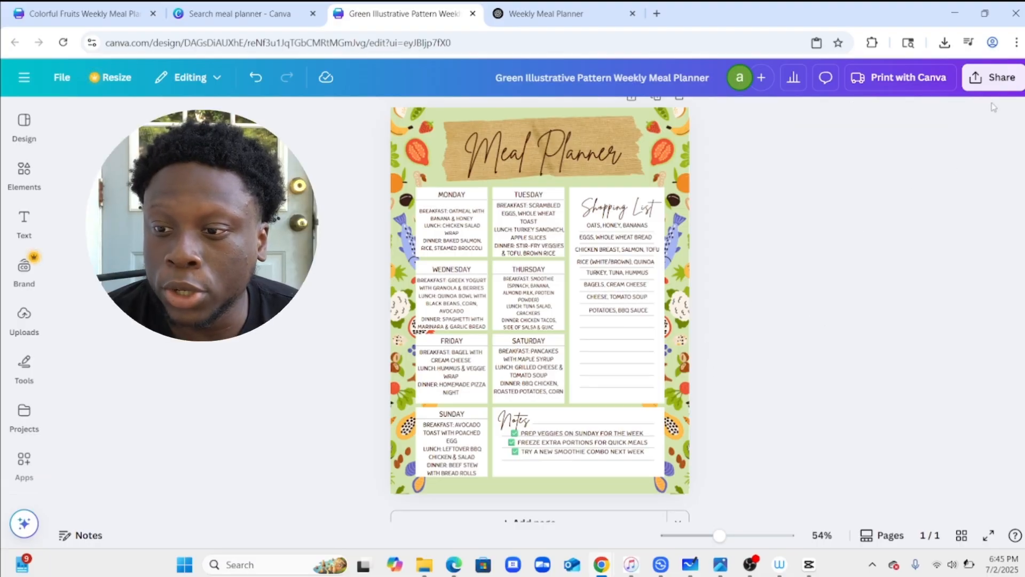
click(985, 80)
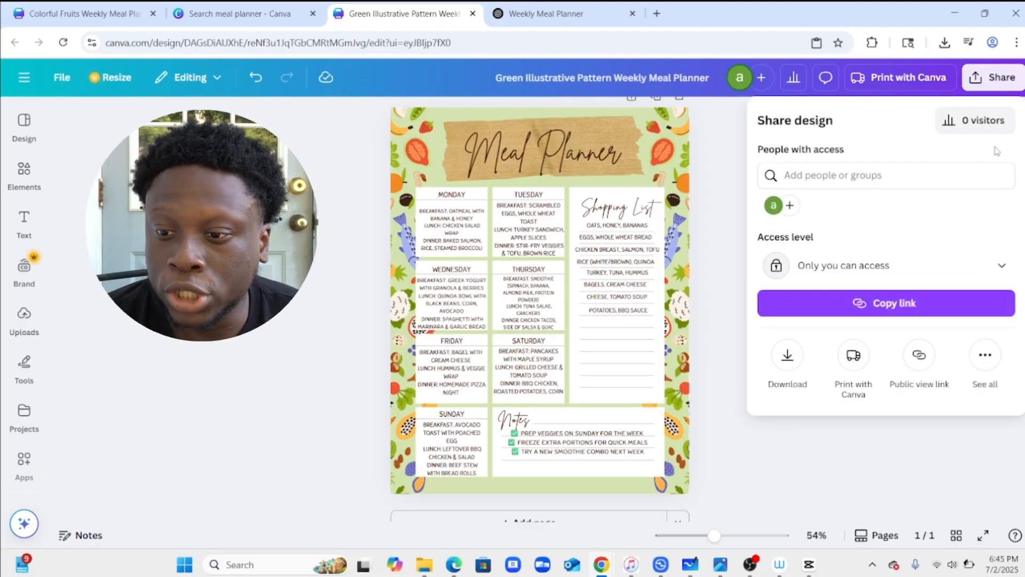
click(786, 359)
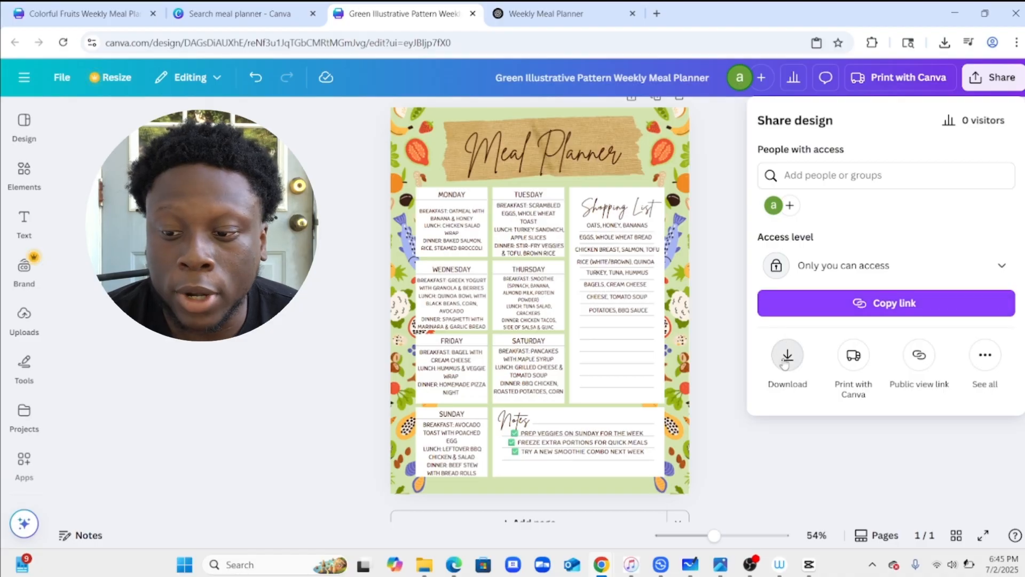
click(816, 184)
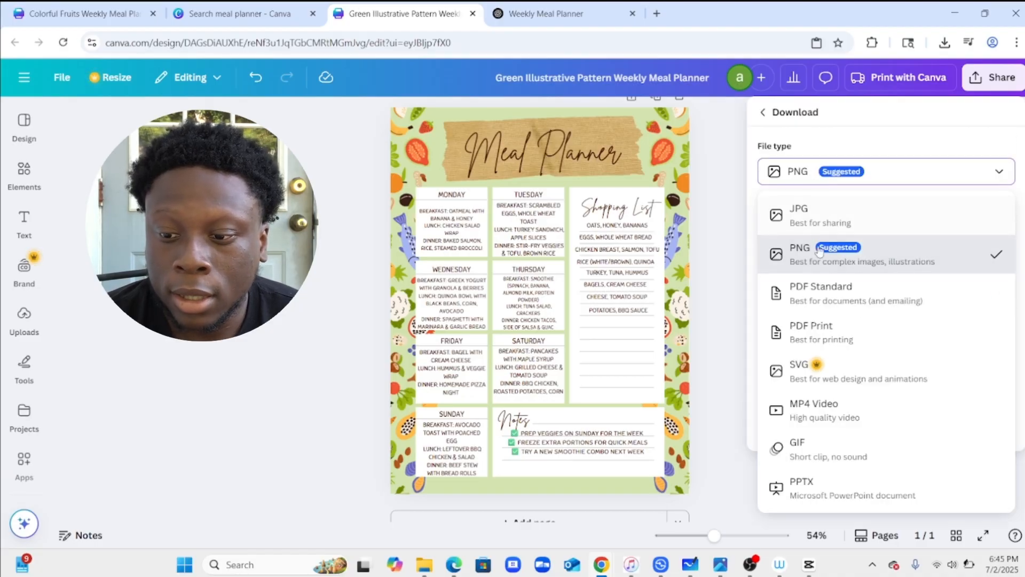
click(860, 300)
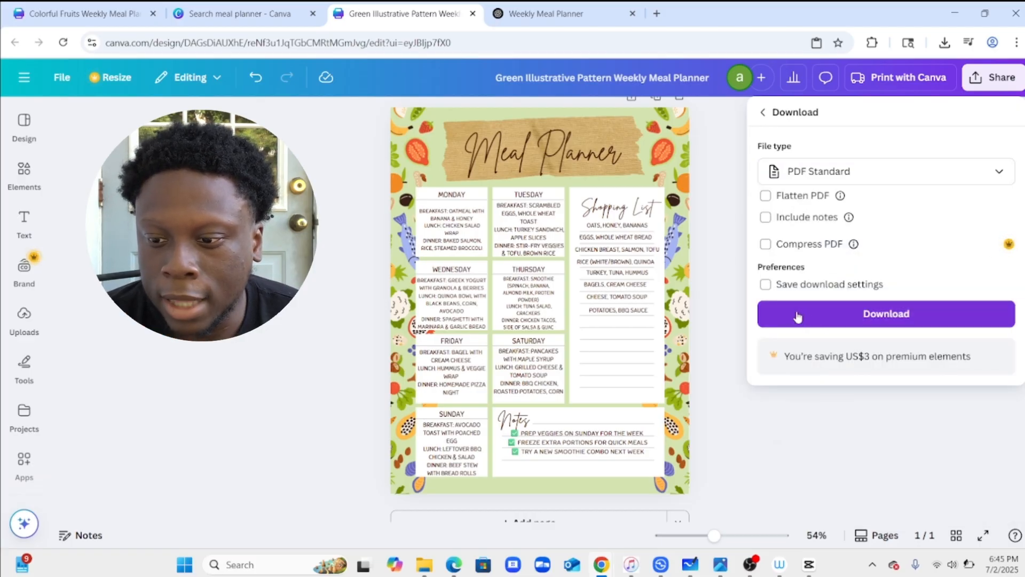
click(798, 316)
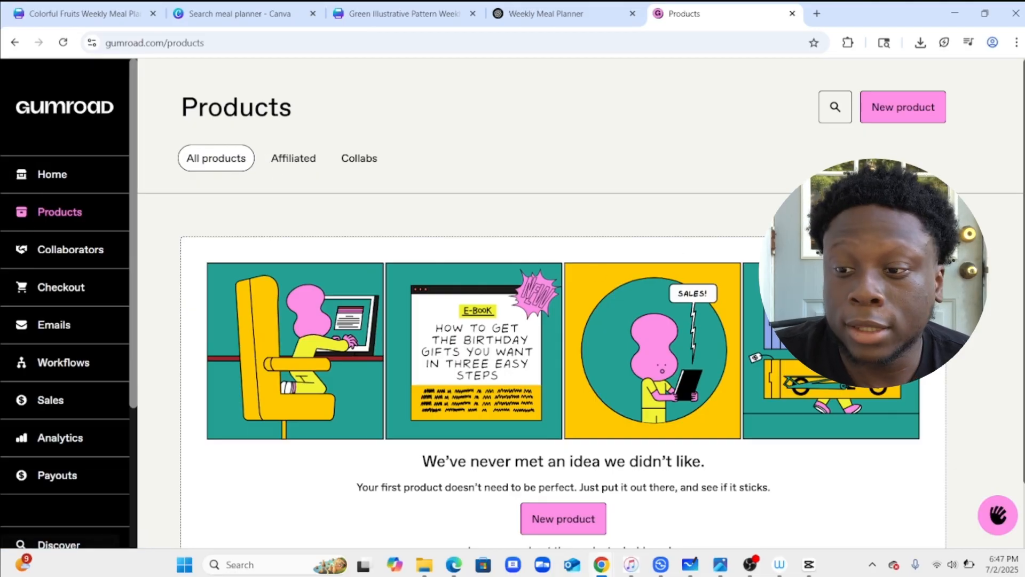
Switch to Gumroad, start a new product and name it meal planner pdf.
click(890, 119)
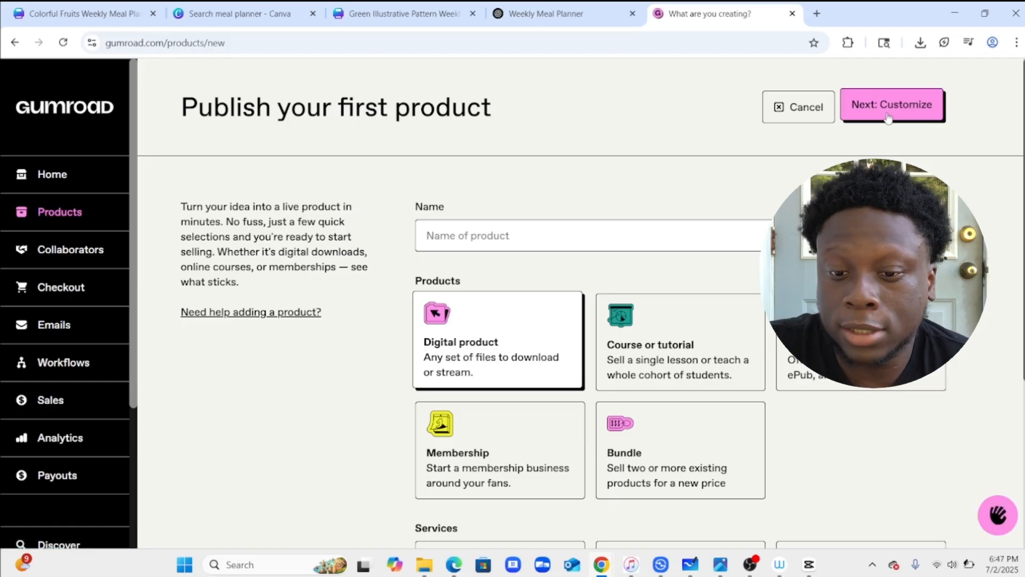
click(545, 235)
text(m)
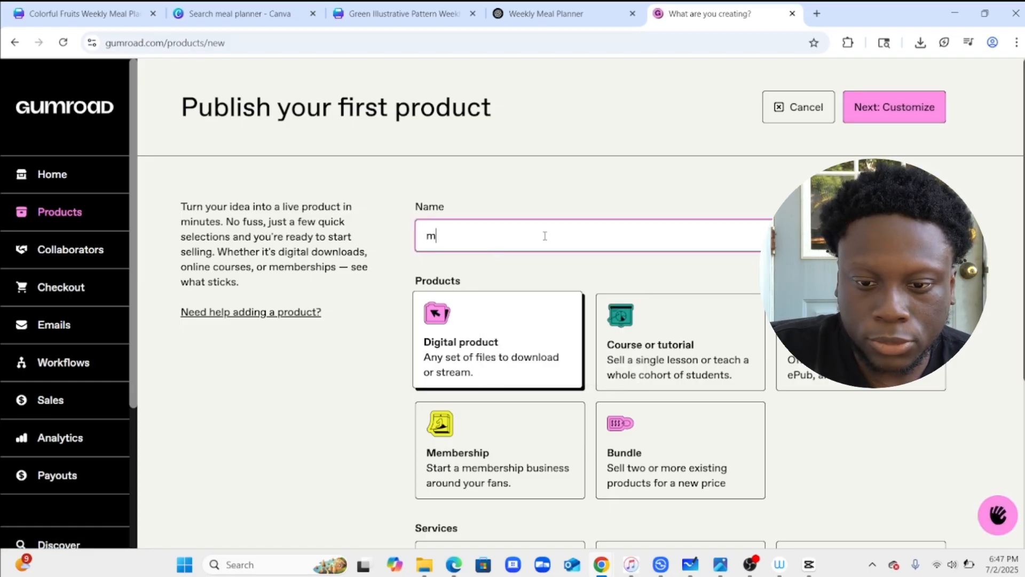
text(eal )
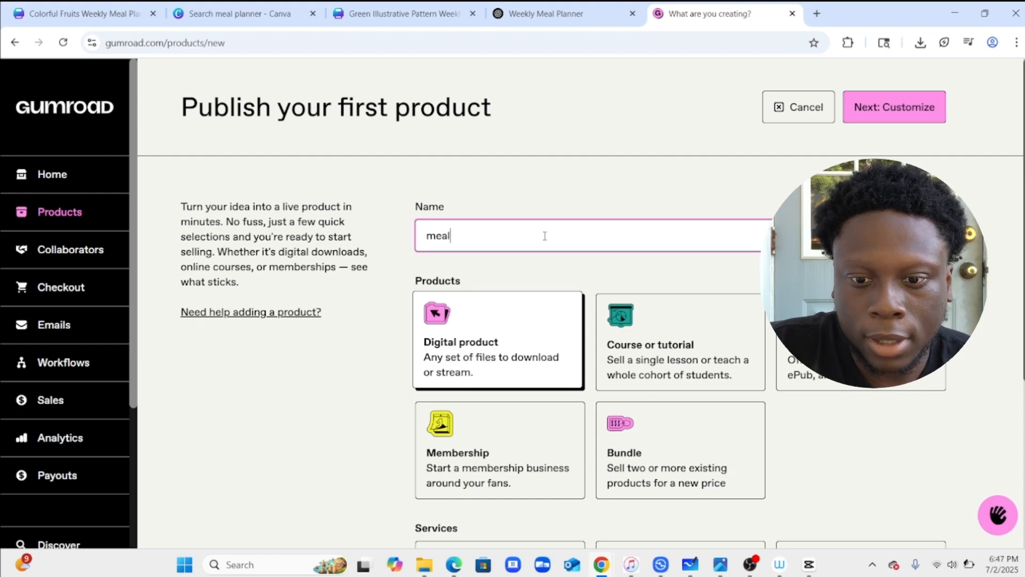
text(plan)
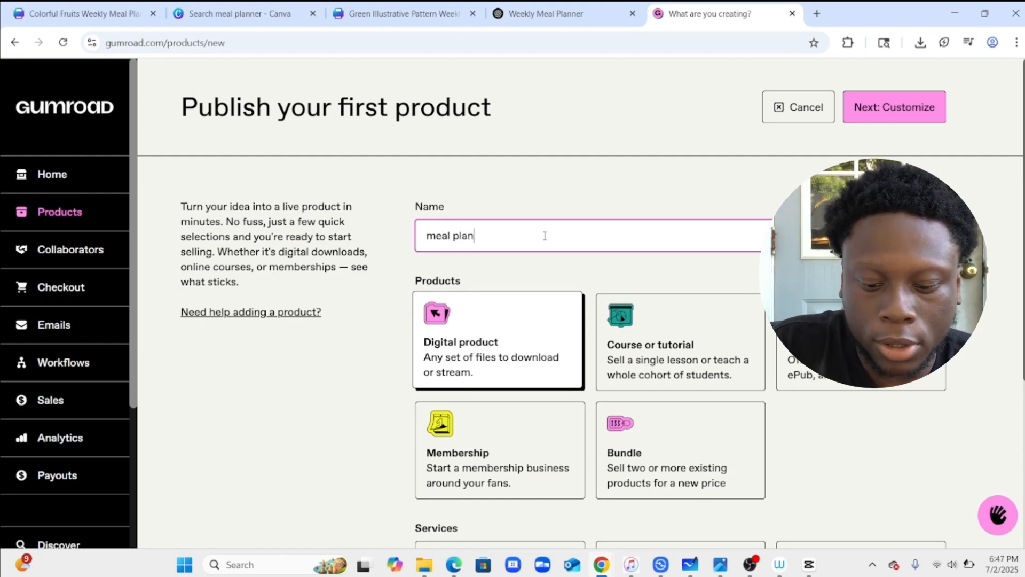
text(ner pdf)
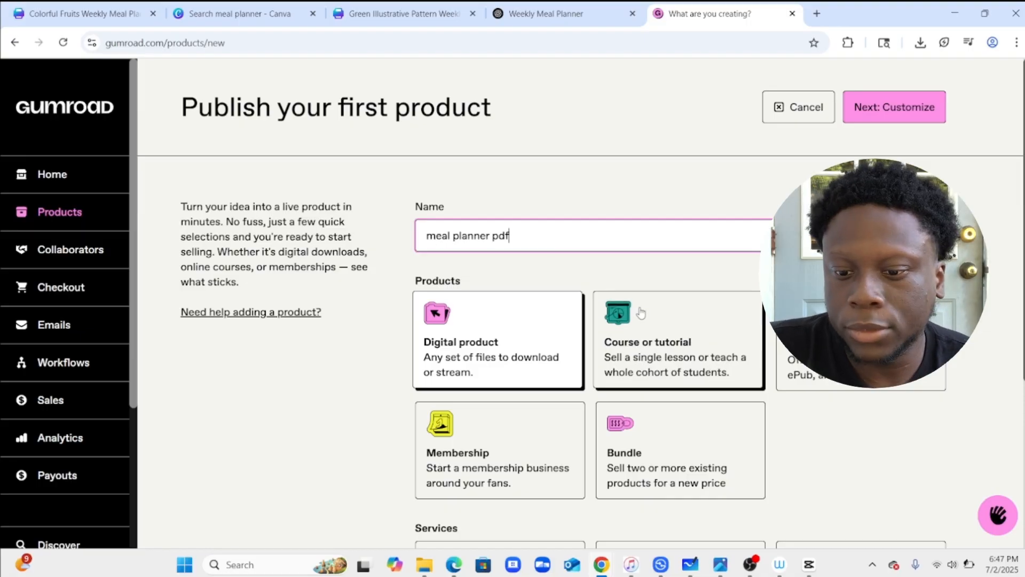
Set the digital product's price to $17 and continue to the customization page.
scroll(641, 314, down, 3)
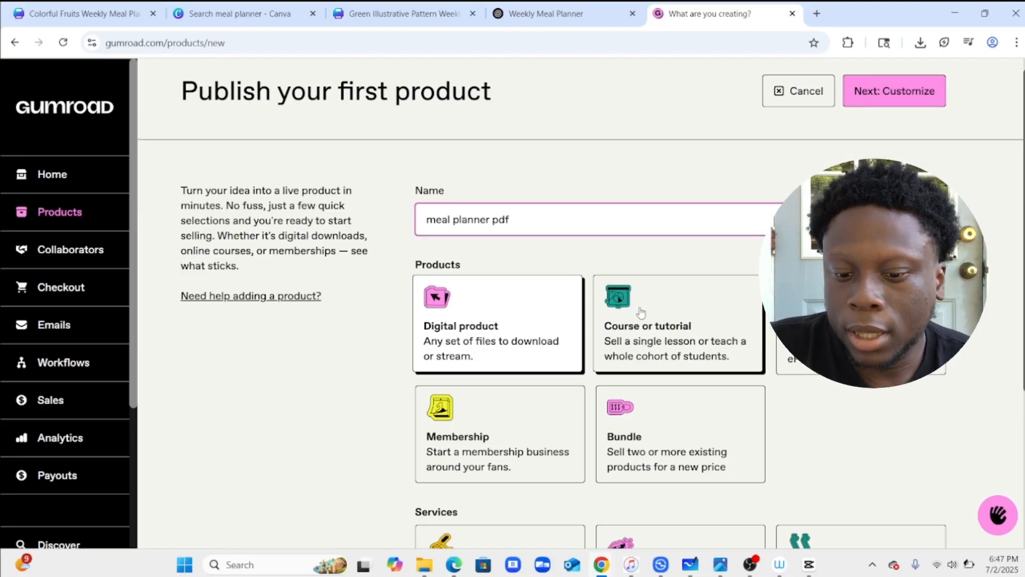
scroll(641, 312, down, 2)
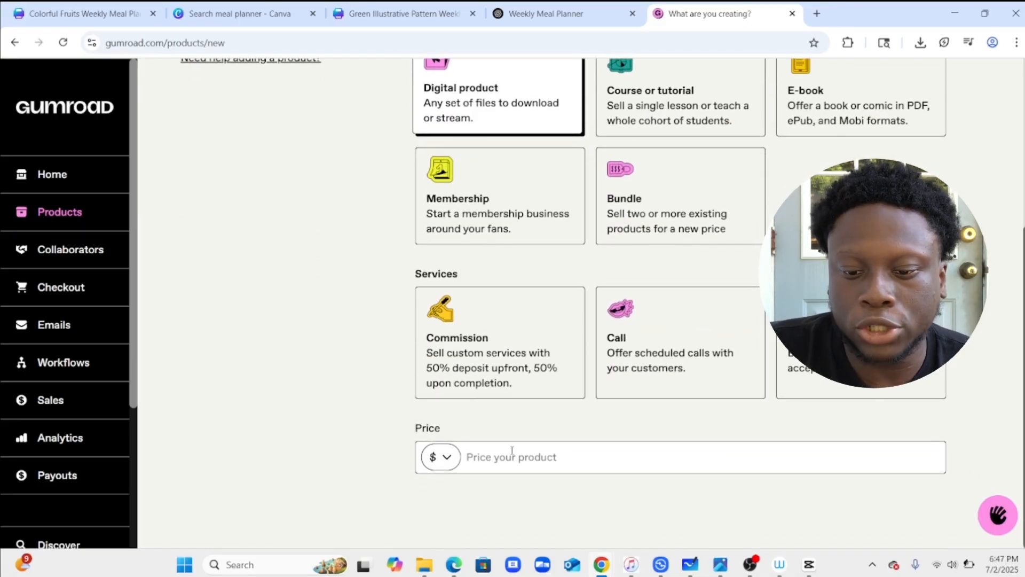
click(514, 453)
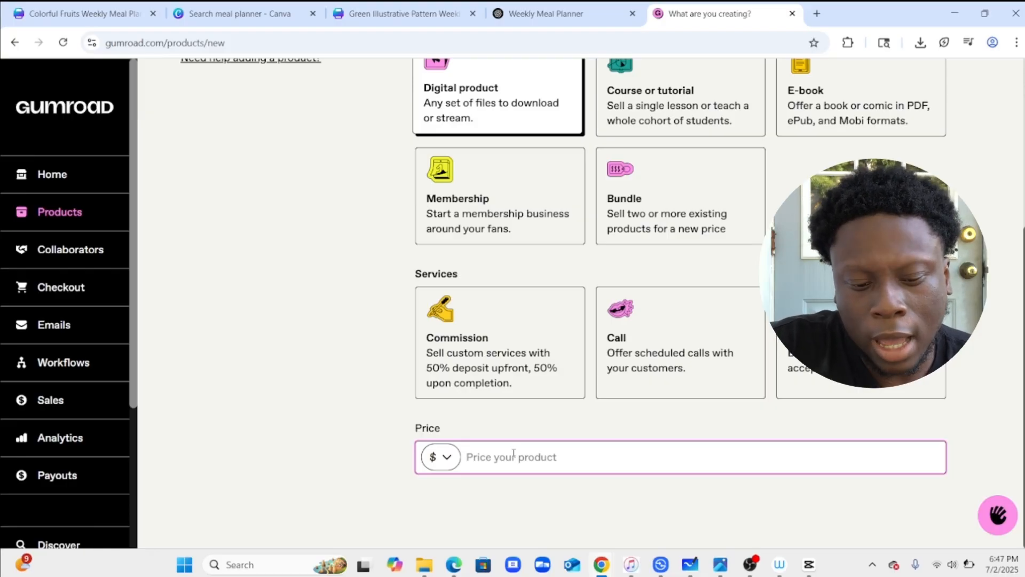
text(17)
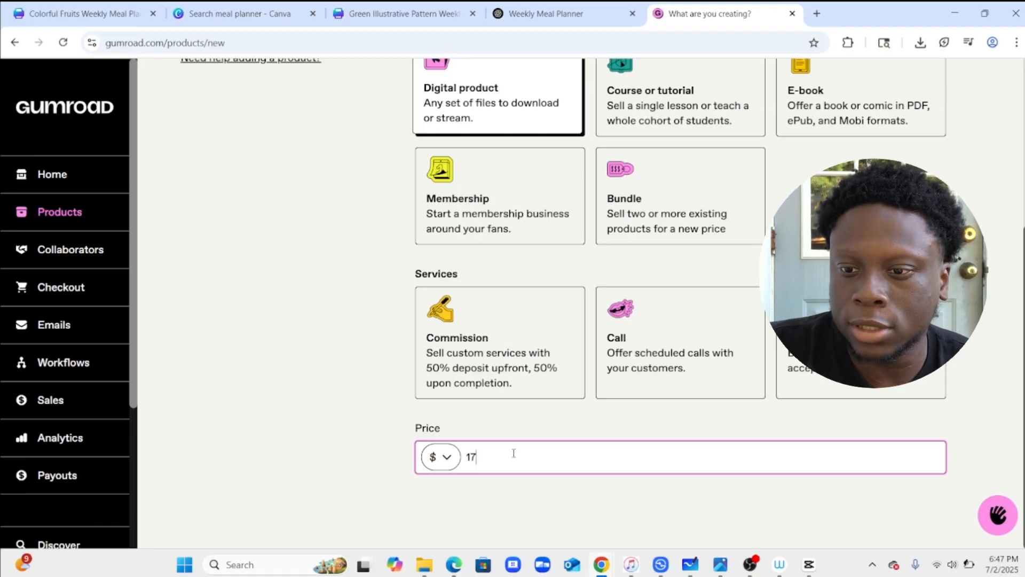
scroll(513, 453, up, 5)
click(881, 126)
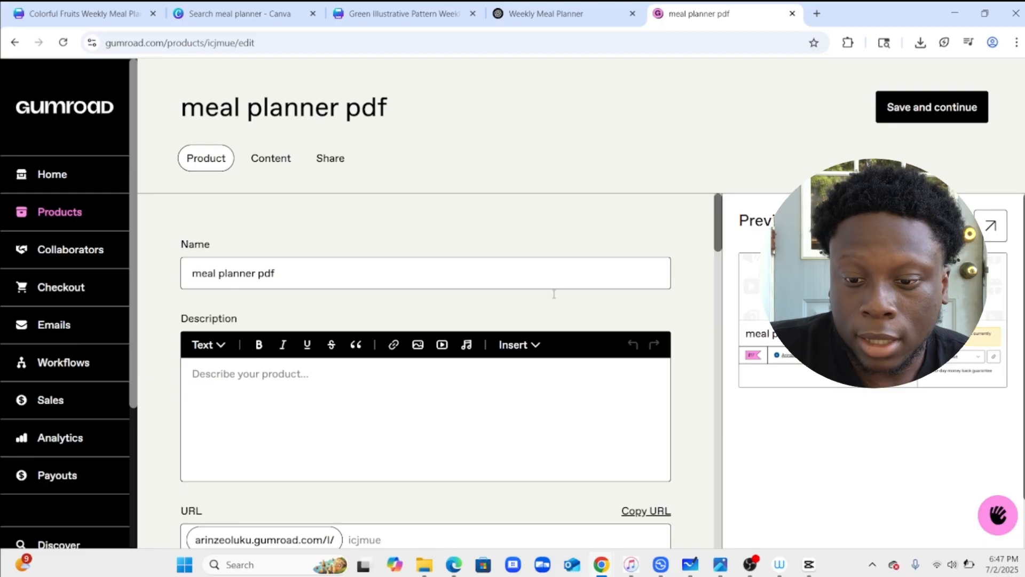
Copy the ChatGPT-written product description, from its title through the 'Perfect for' list, and return to Gumroad.
scroll(552, 297, down, 1)
scroll(551, 298, up, 1)
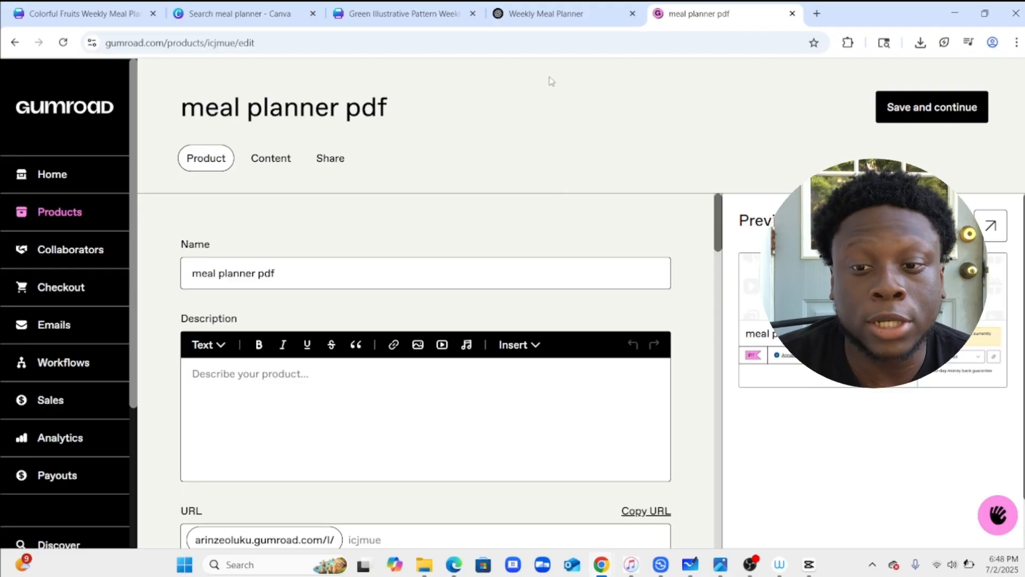
click(547, 21)
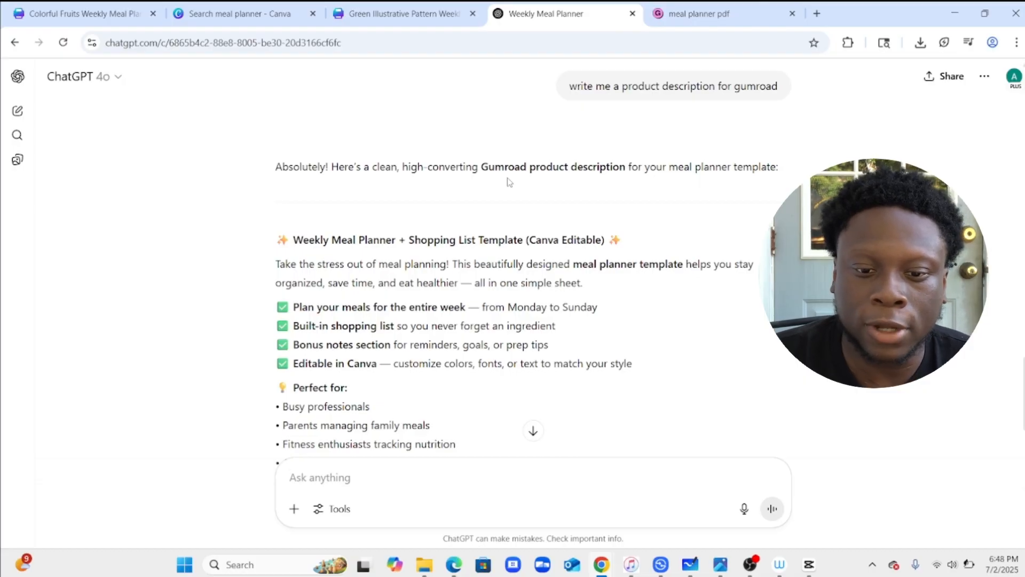
scroll(360, 249, down, 1)
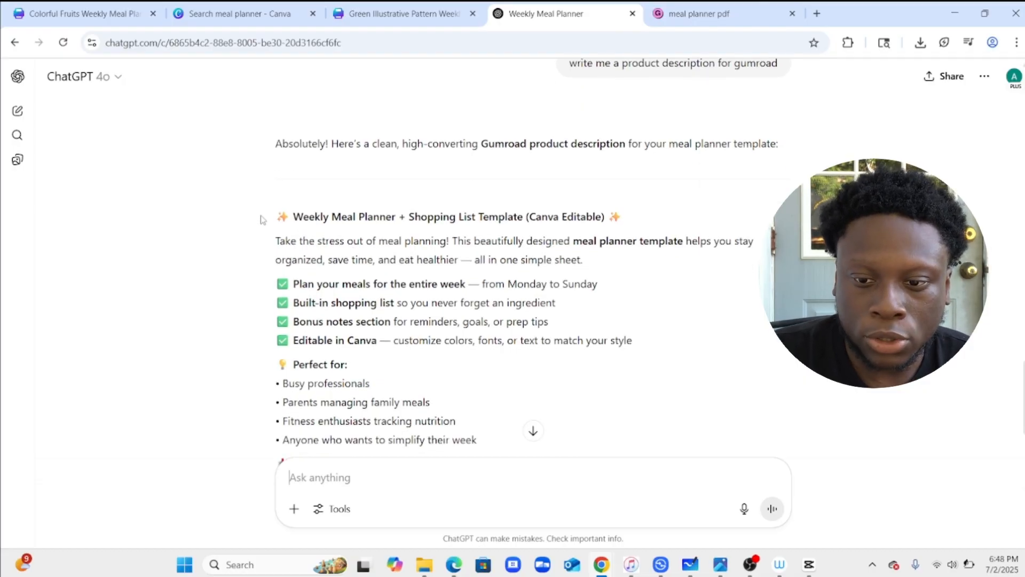
scroll(263, 219, down, 1)
scroll(273, 215, down, 2)
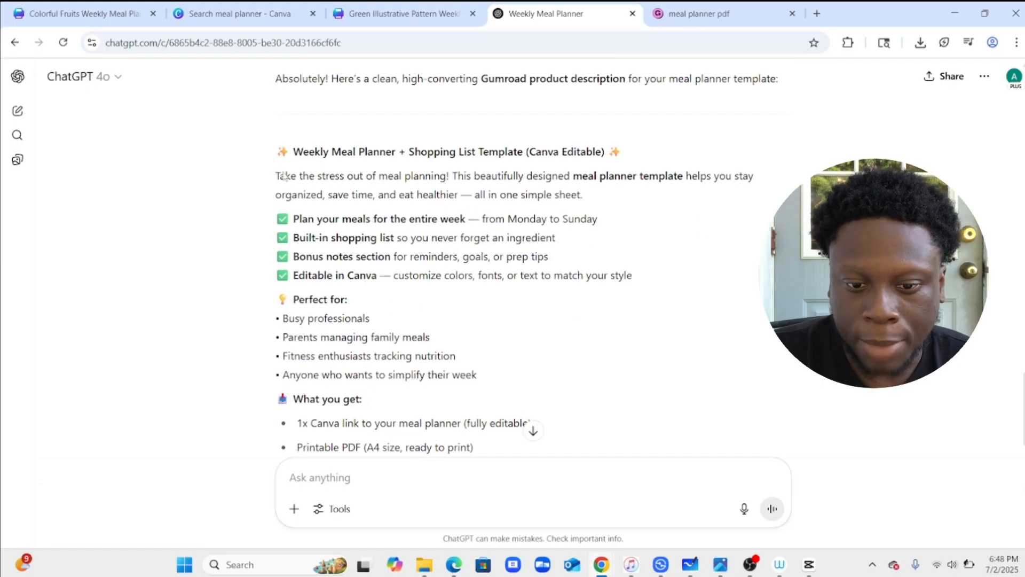
drag(284, 176, 499, 376)
right_click(404, 245)
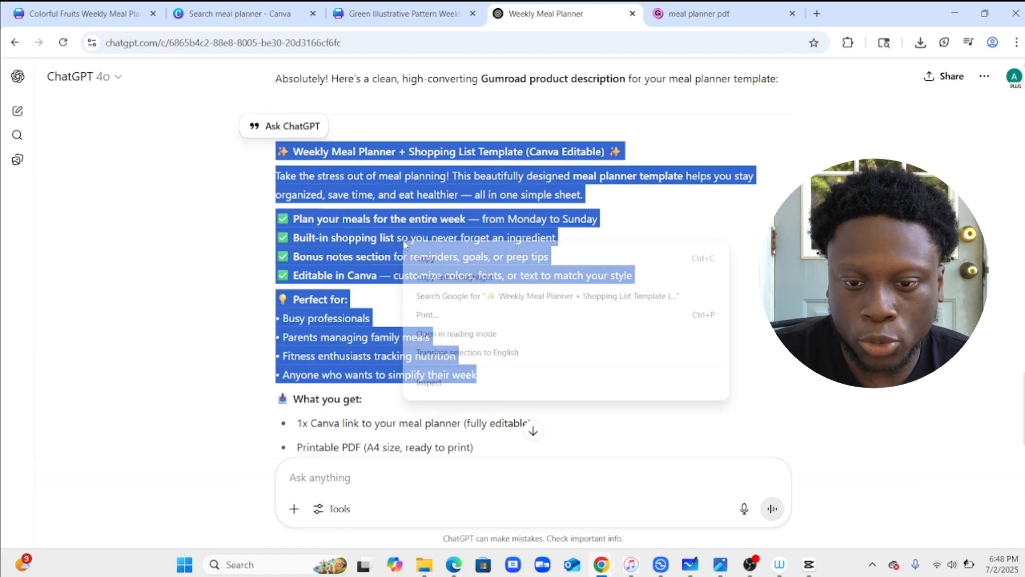
click(423, 260)
click(713, 6)
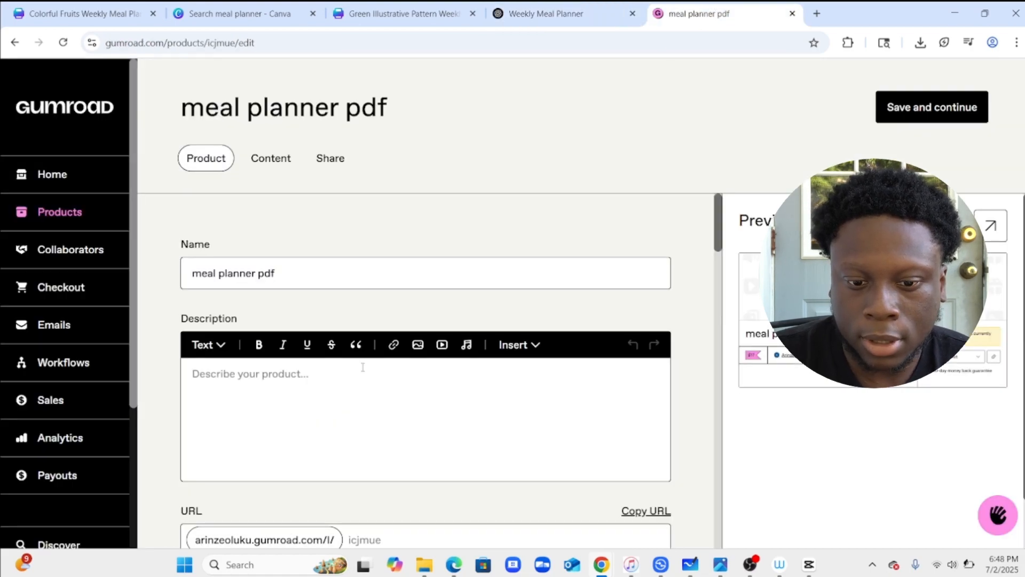
Paste the copied text into the product's Description field.
click(331, 414)
right_click(332, 415)
click(394, 257)
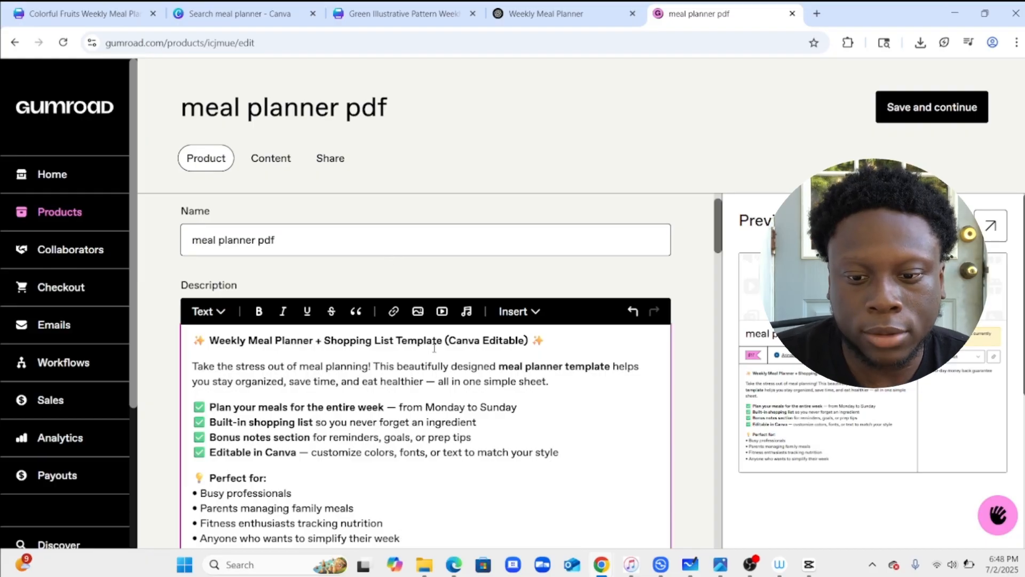
Rename the product from its Name field to meal planner.
scroll(406, 288, down, 1)
scroll(427, 332, down, 3)
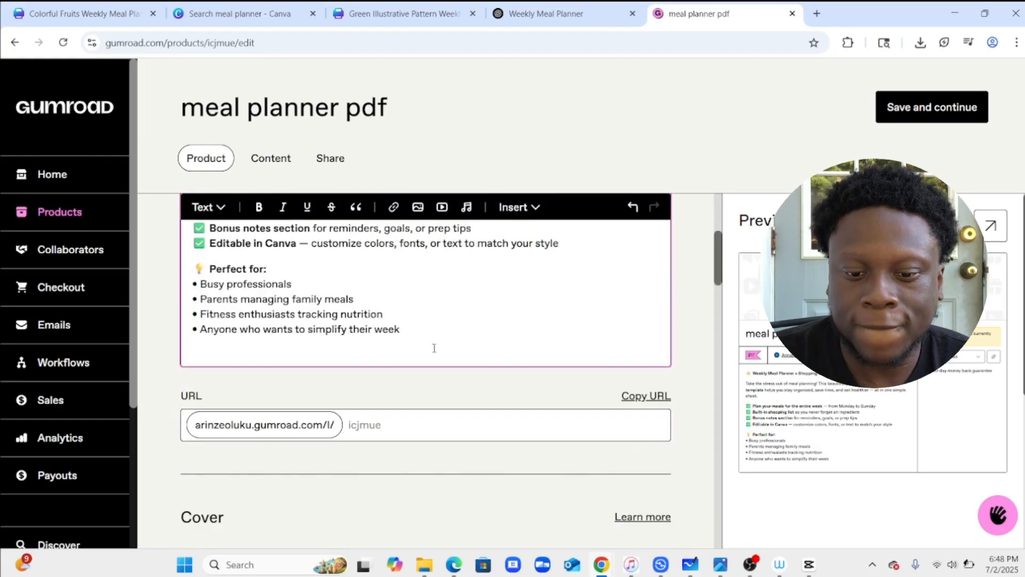
scroll(434, 348, down, 4)
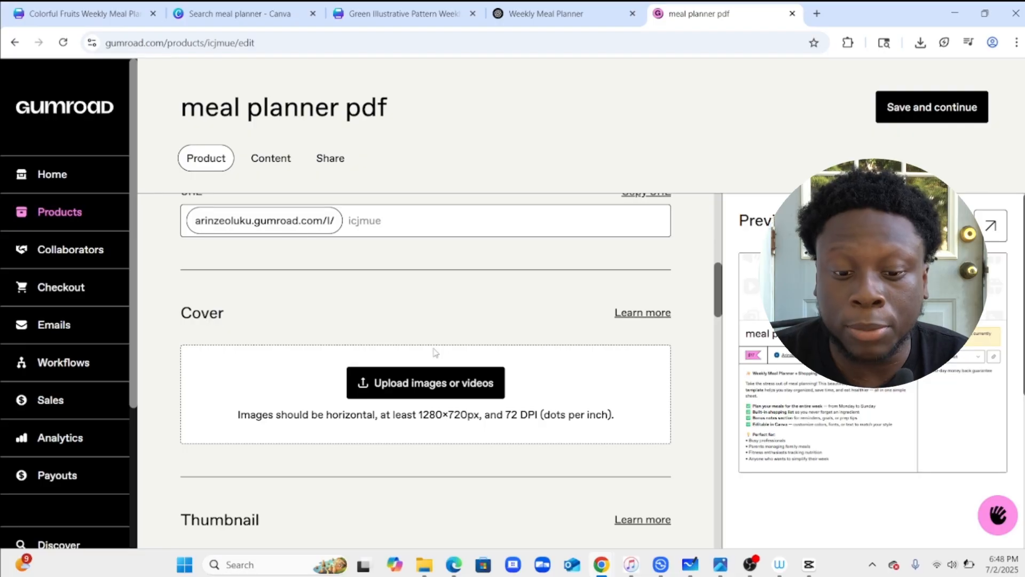
scroll(435, 352, up, 10)
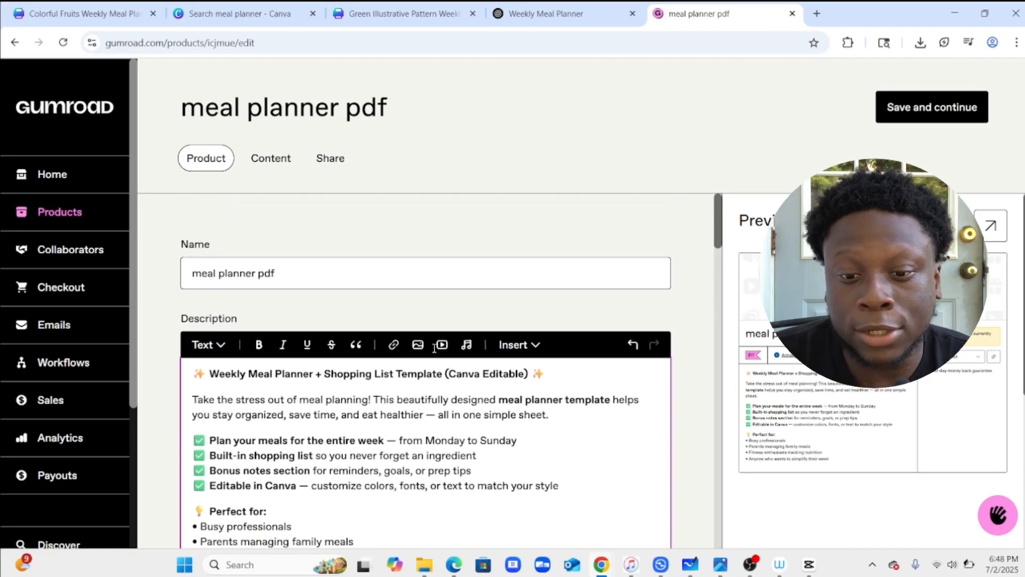
click(337, 272)
key(BackSpace)
key(BackSpace)
key(BackSpace)
key(BackSpace)
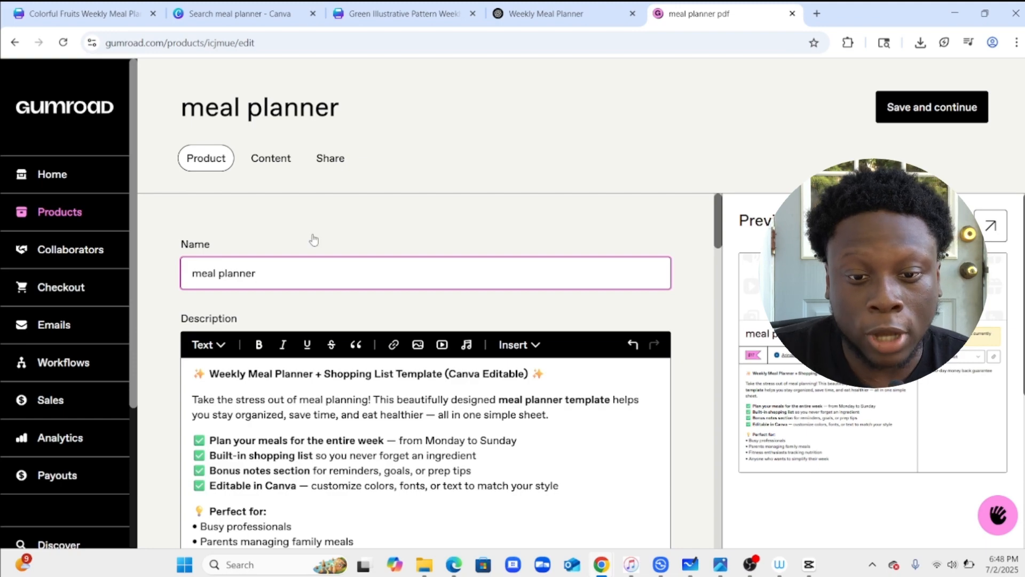
Upload the Green Illustrative Pattern Weekly Meal Planner PDF from Downloads as the product's content.
click(277, 163)
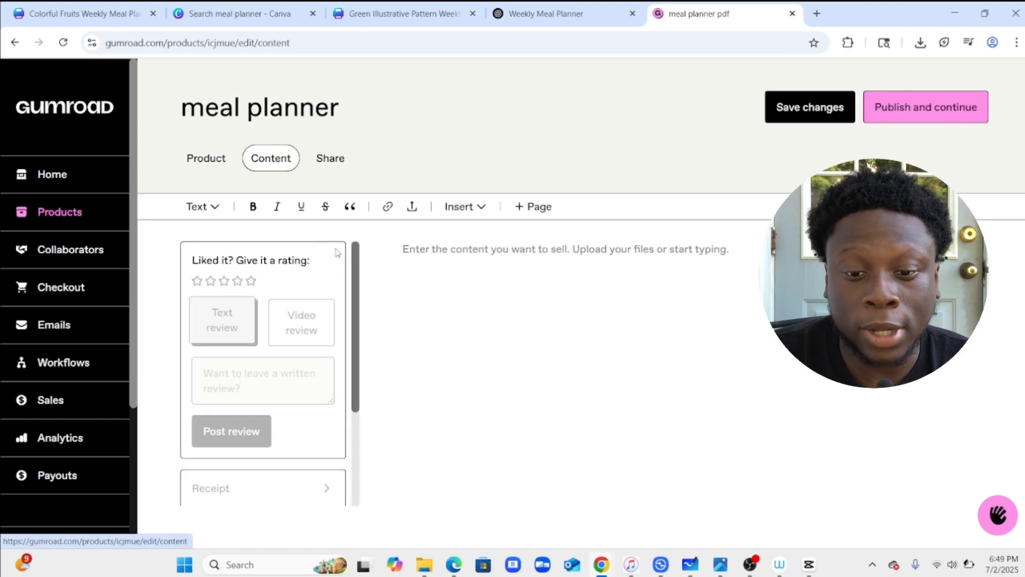
click(411, 208)
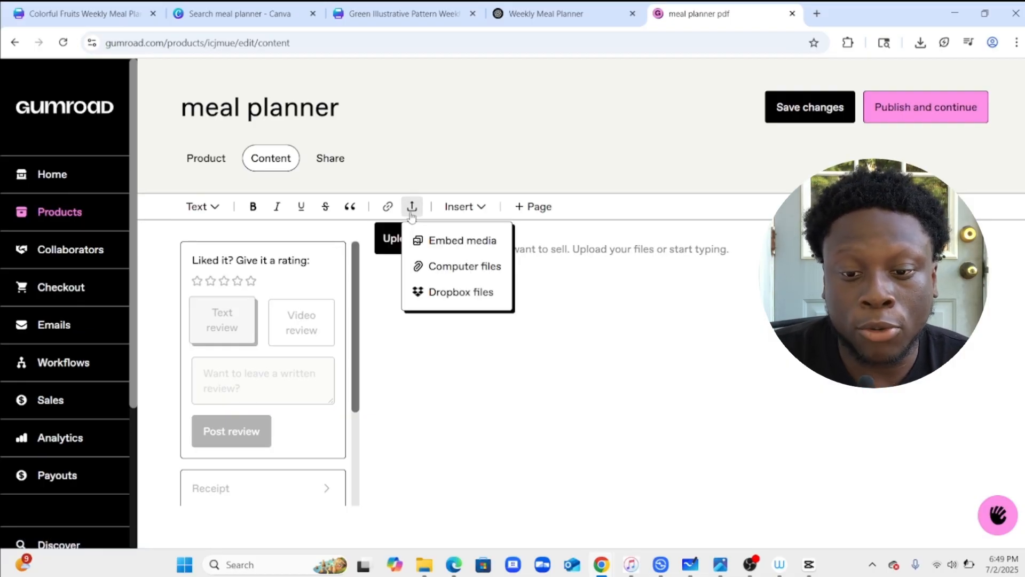
click(455, 268)
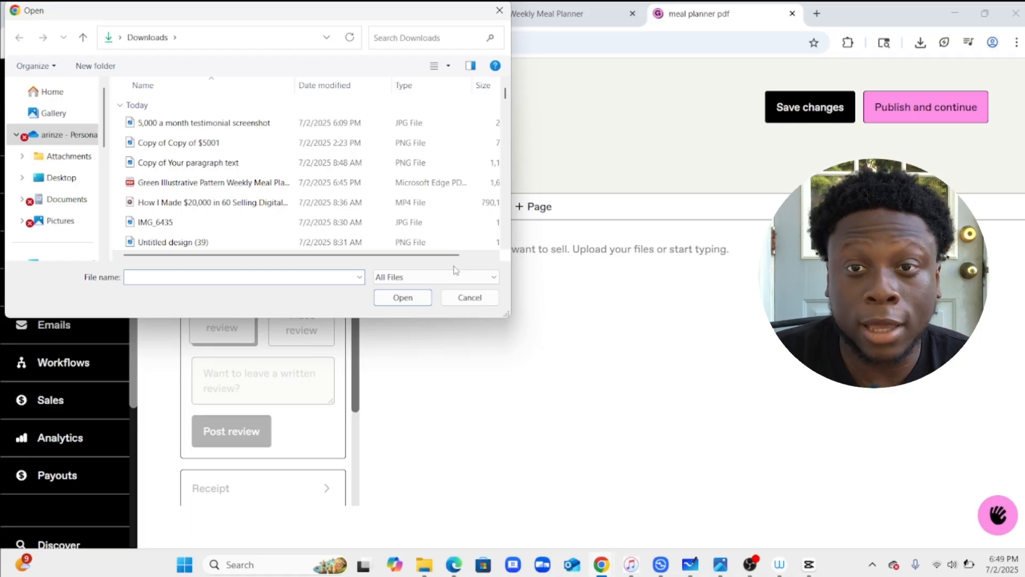
double_click(176, 184)
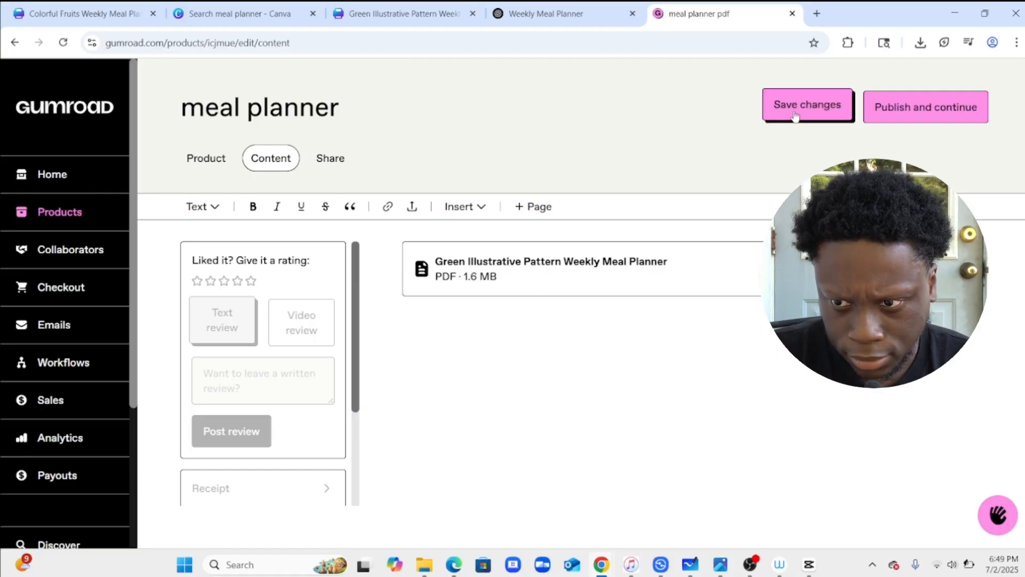
Save the product changes and publish the product.
click(816, 113)
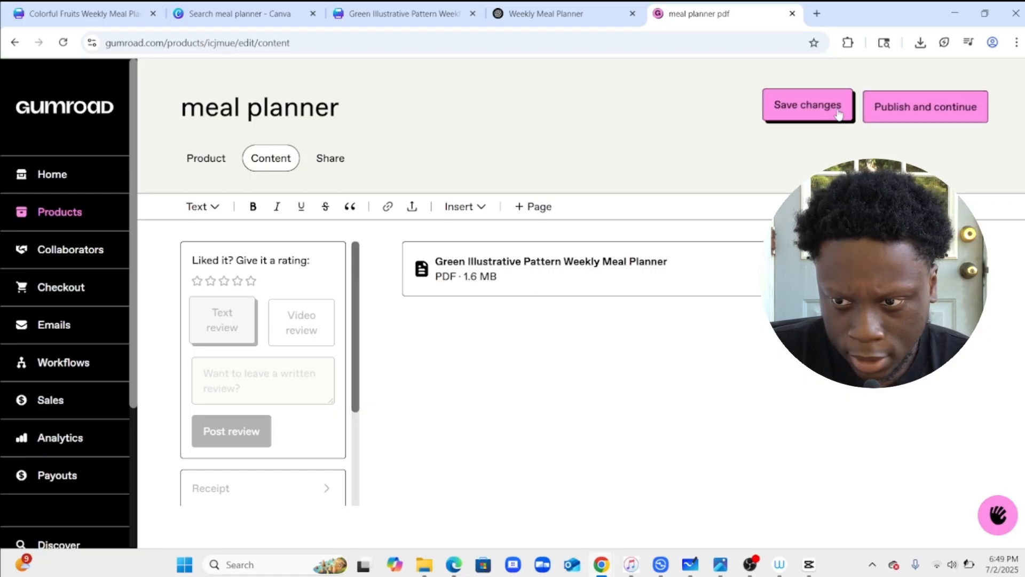
click(886, 115)
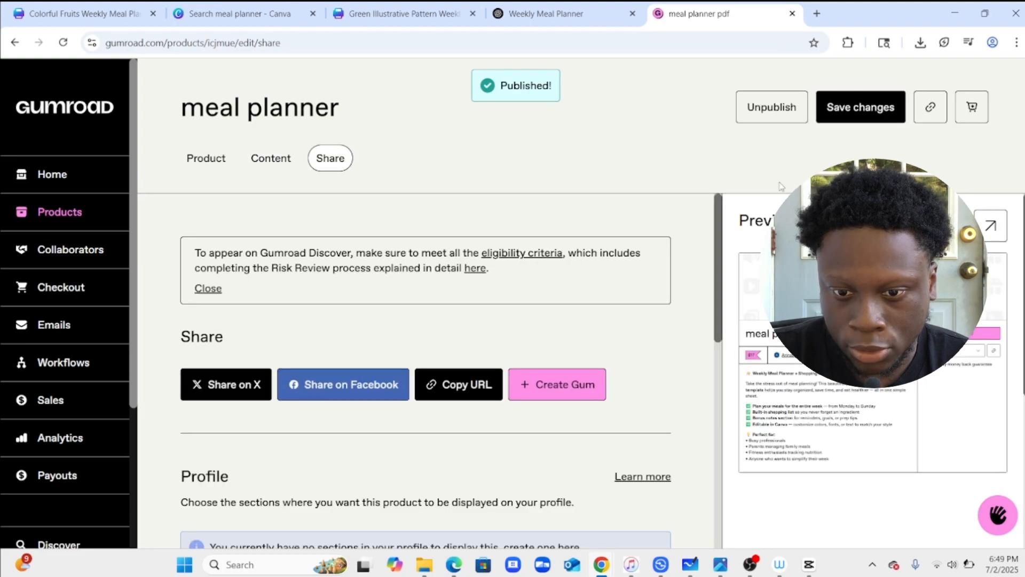
scroll(546, 352, down, 1)
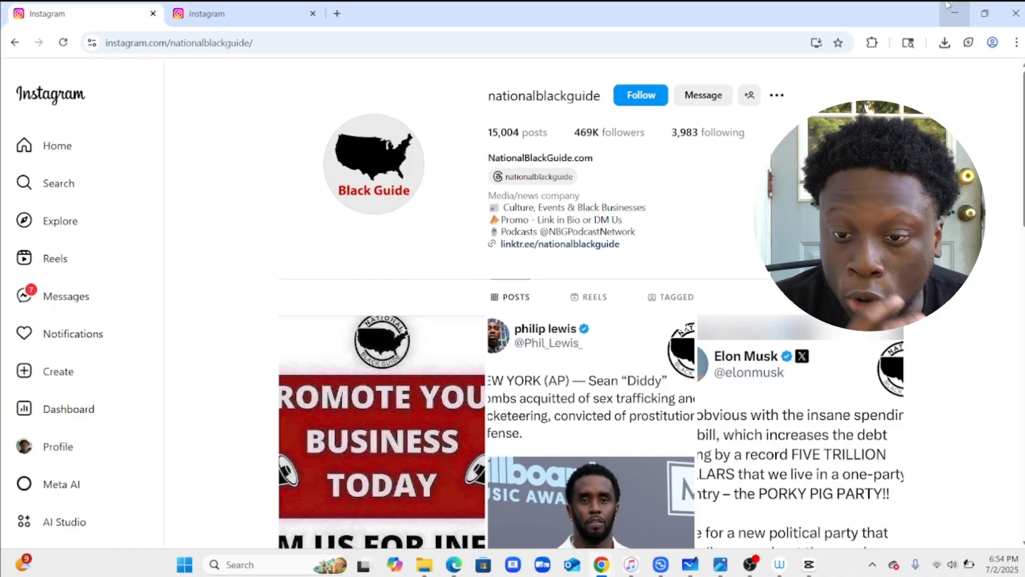
Browse the nationalblackguide Instagram profile's posts and reels.
scroll(726, 366, down, 2)
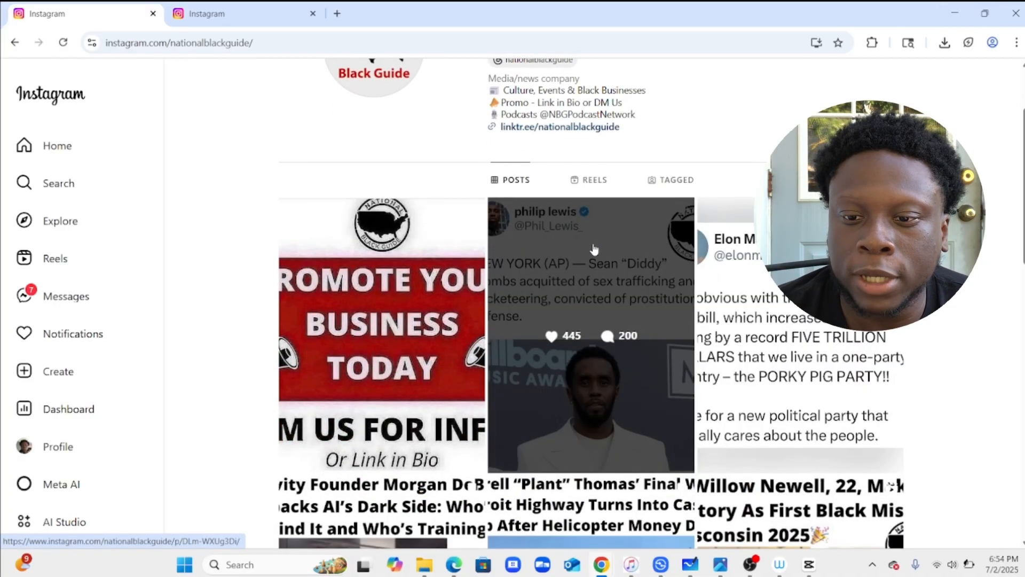
scroll(595, 249, up, 2)
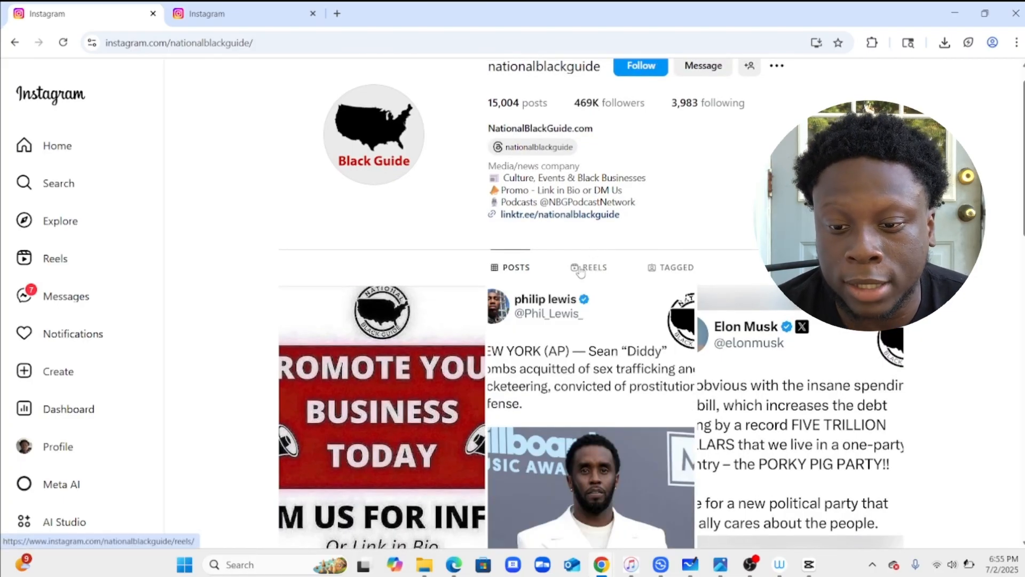
click(580, 269)
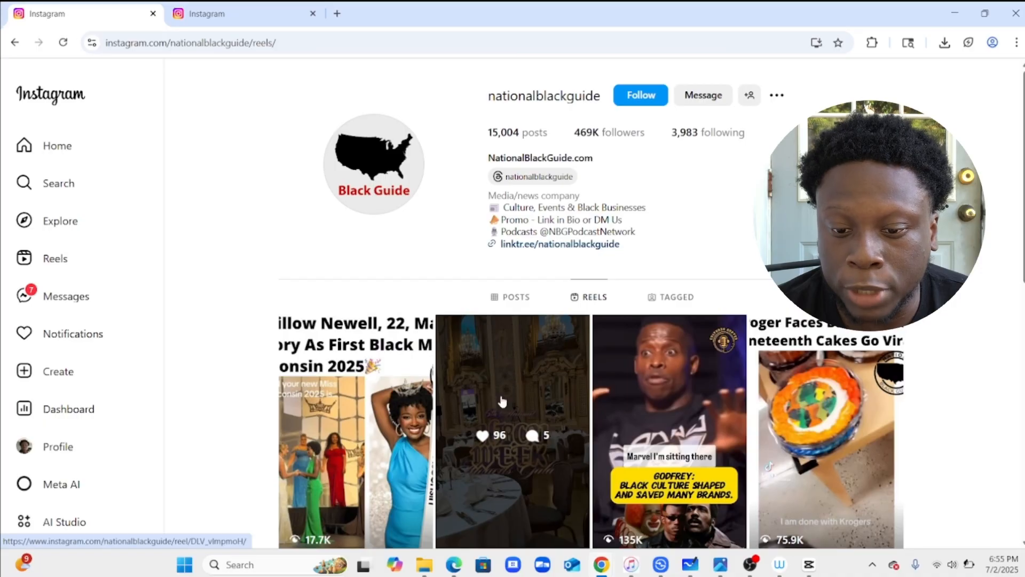
scroll(502, 402, down, 3)
scroll(502, 402, down, 3)
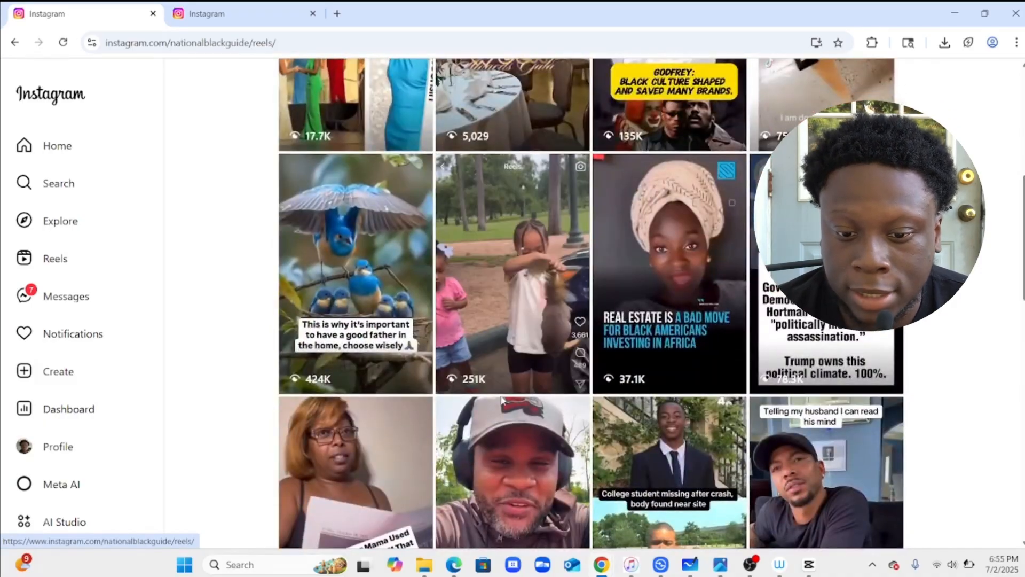
scroll(502, 399, down, 6)
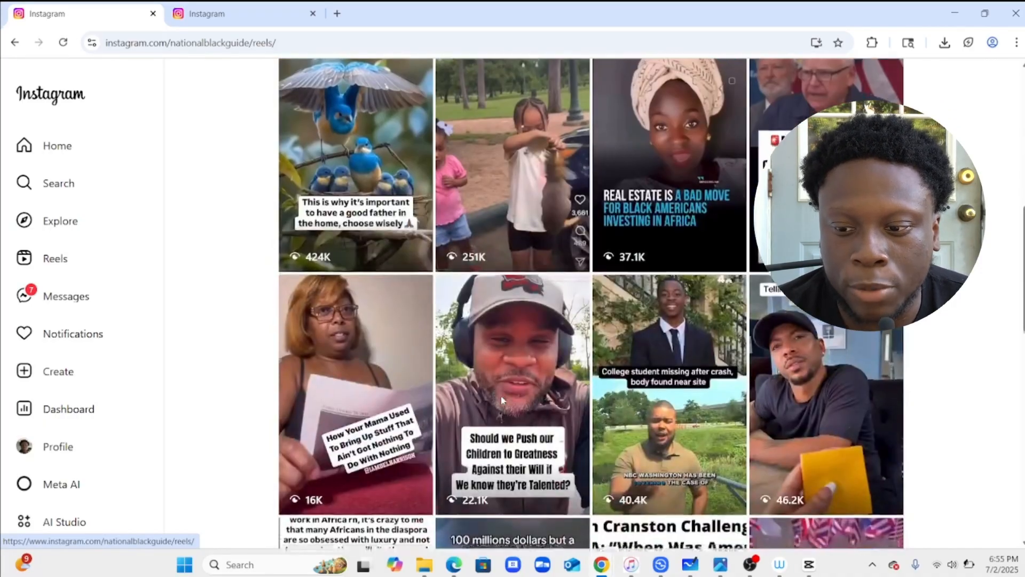
scroll(501, 400, down, 2)
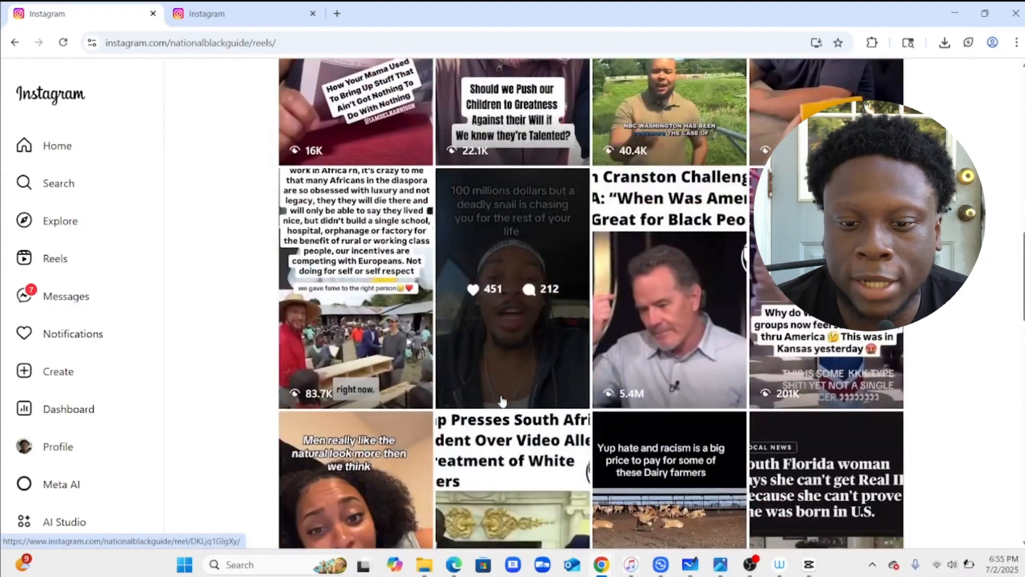
scroll(513, 427, down, 2)
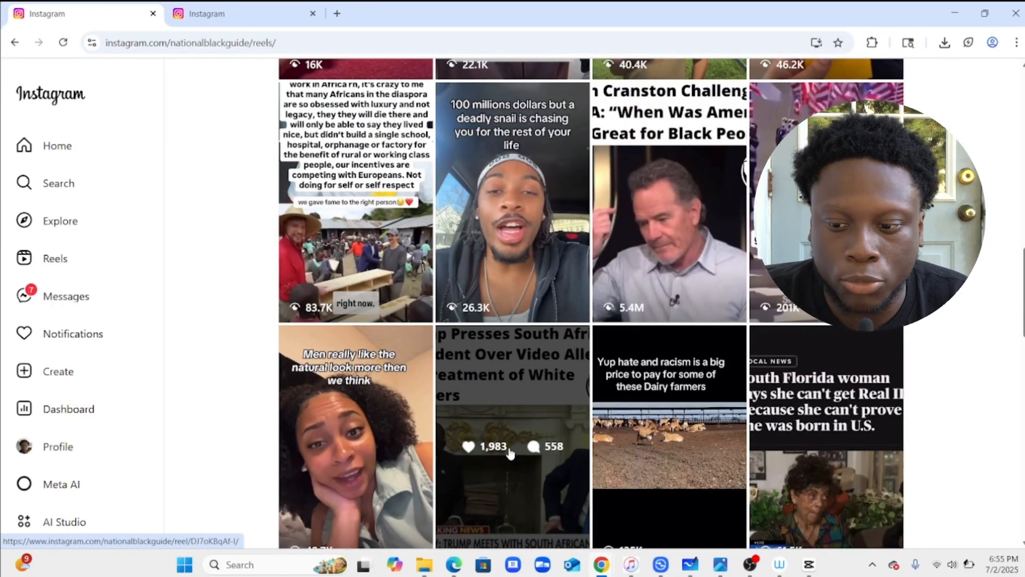
scroll(510, 453, up, 5)
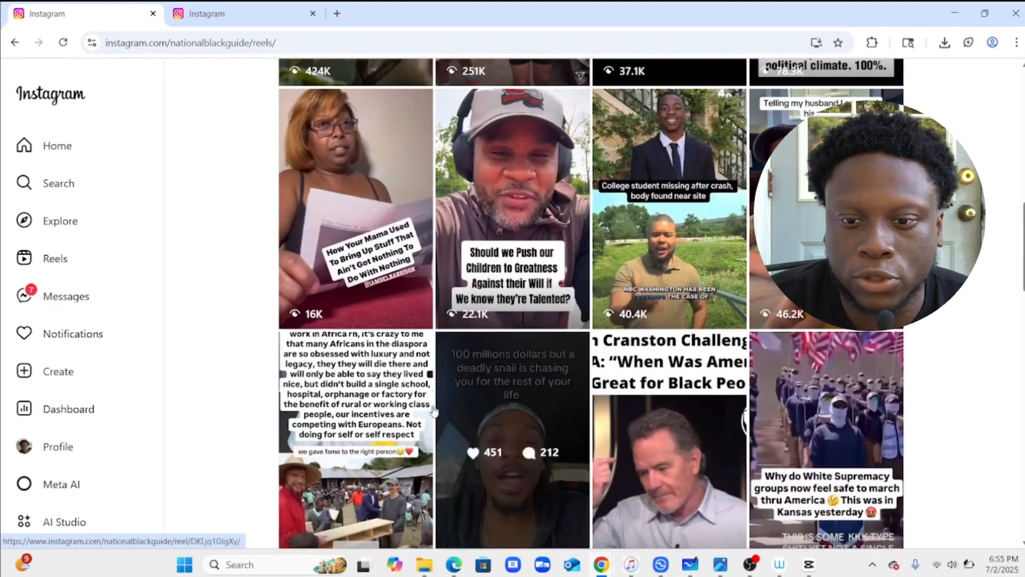
Switch to the other tab and view the fitness_meals Instagram profile.
click(246, 14)
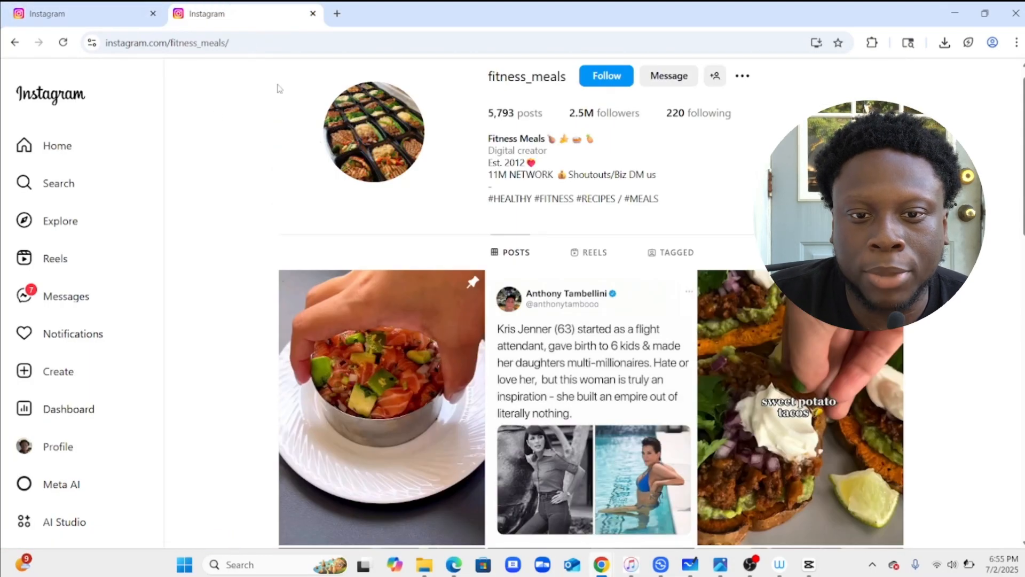
scroll(343, 240, up, 1)
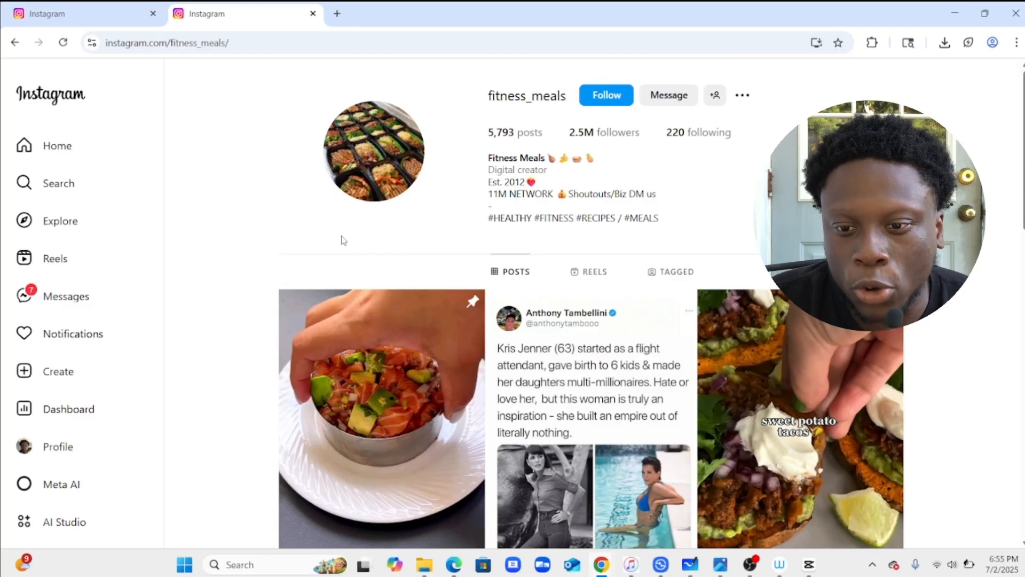